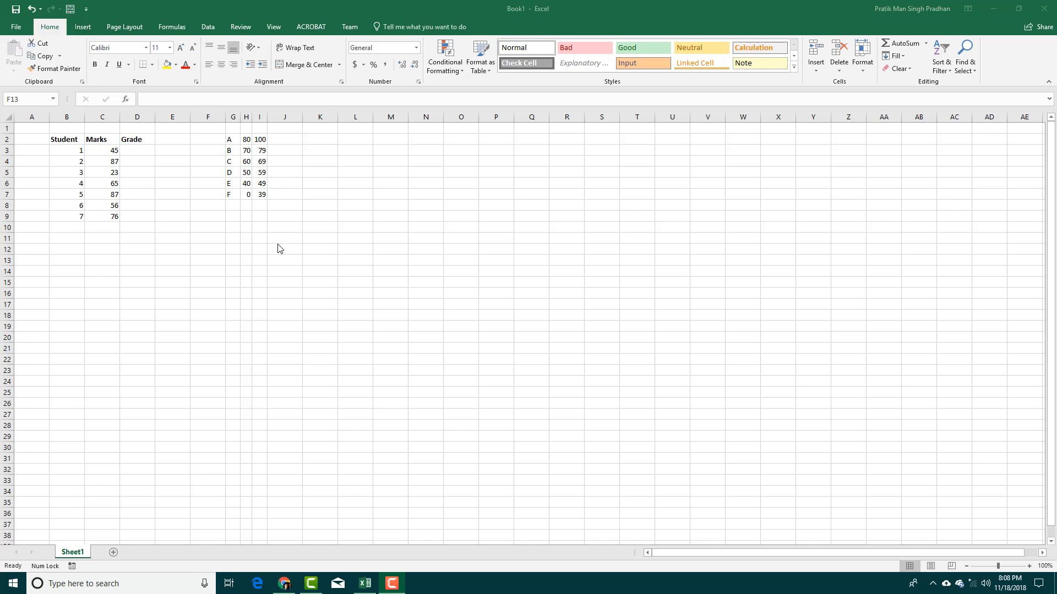
Look over the marks in column C, the empty Grade cells and grade A's bound 80.
click(287, 236)
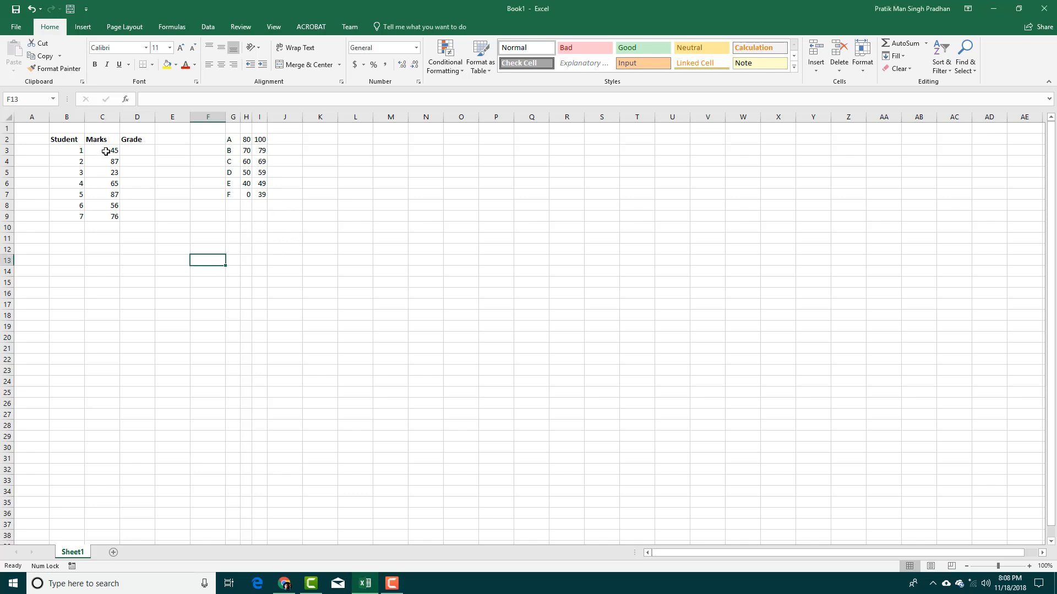
drag(101, 152, 101, 217)
click(125, 159)
drag(137, 151, 135, 217)
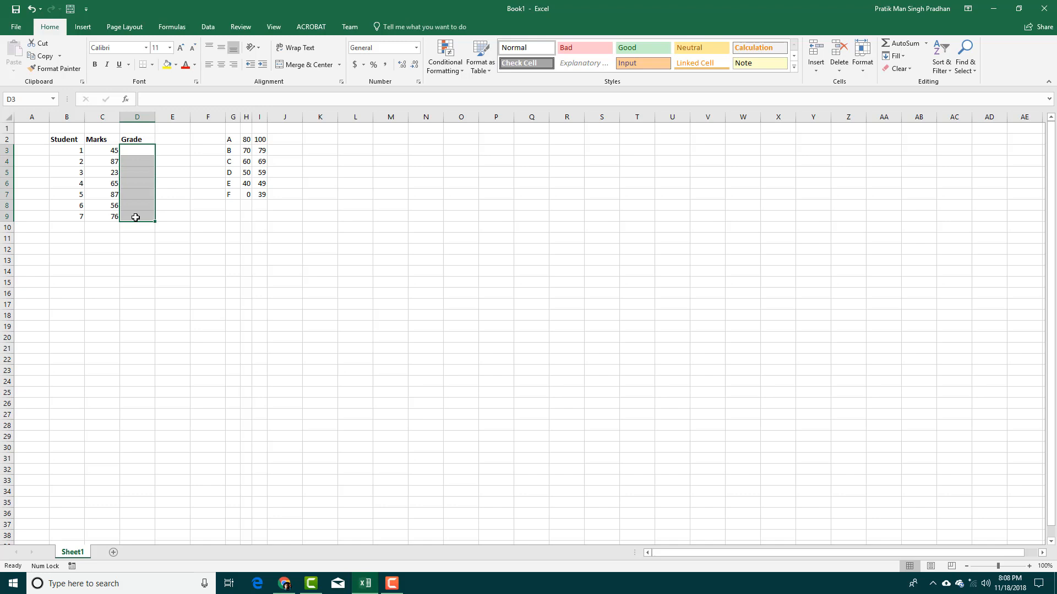
click(208, 196)
click(237, 140)
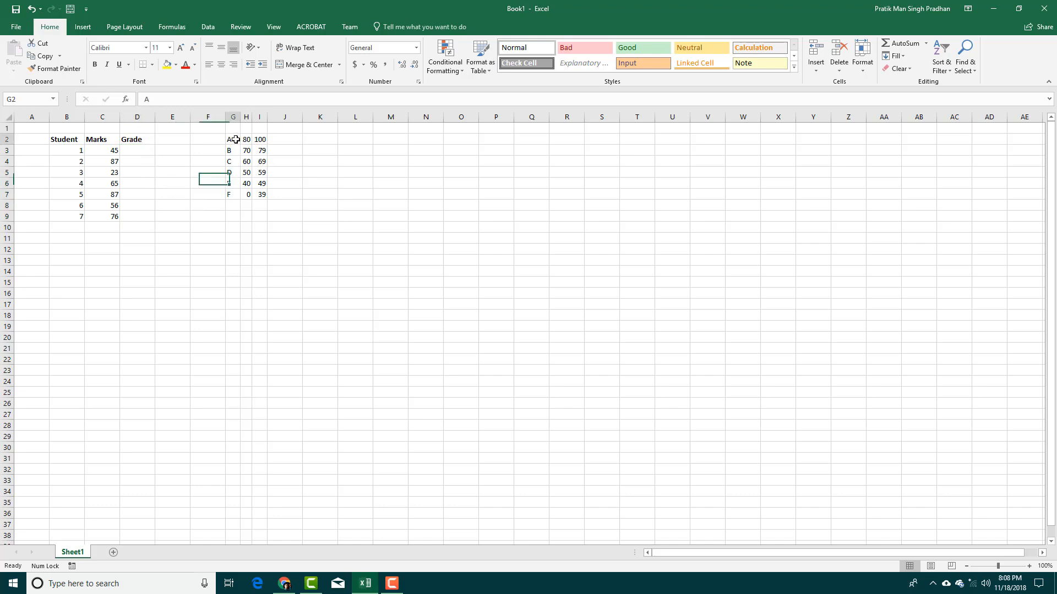
click(245, 141)
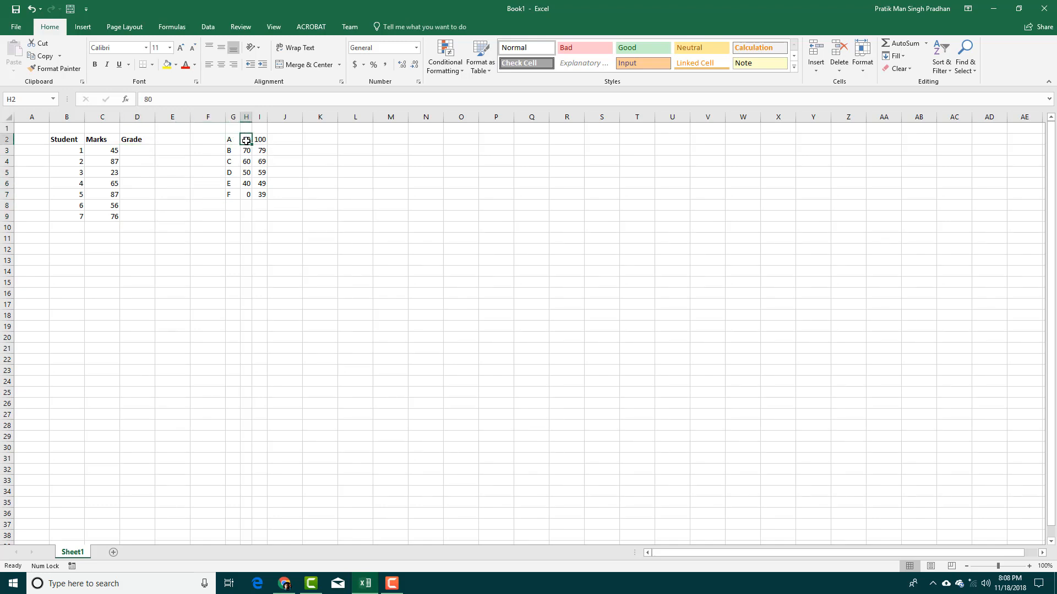
Inspect the lower bounds and the whole G:I boundary table, then select D3.
click(146, 148)
drag(247, 161, 250, 196)
click(273, 207)
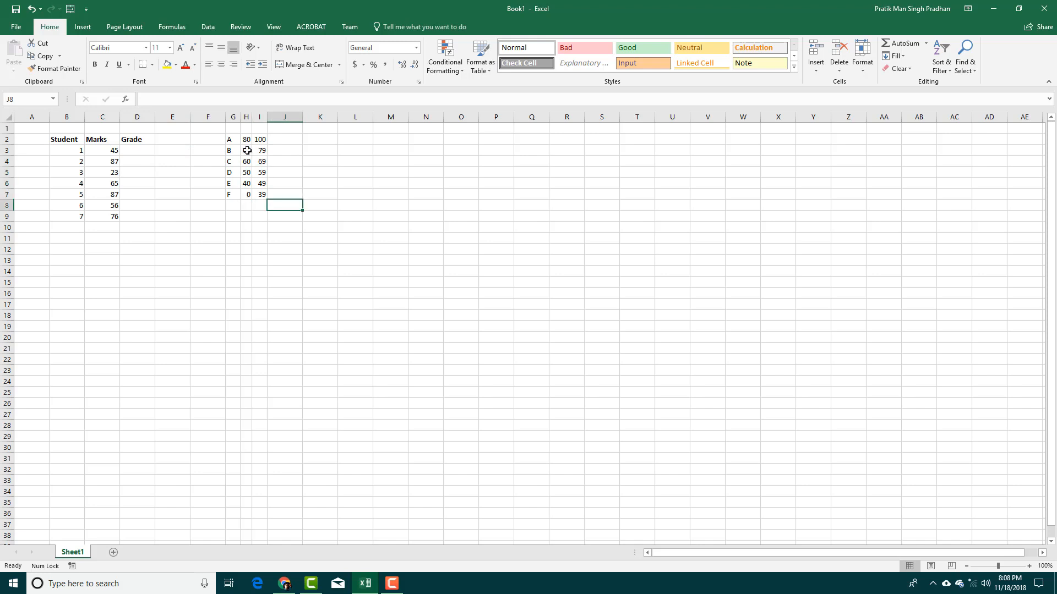
drag(231, 137, 265, 186)
click(311, 196)
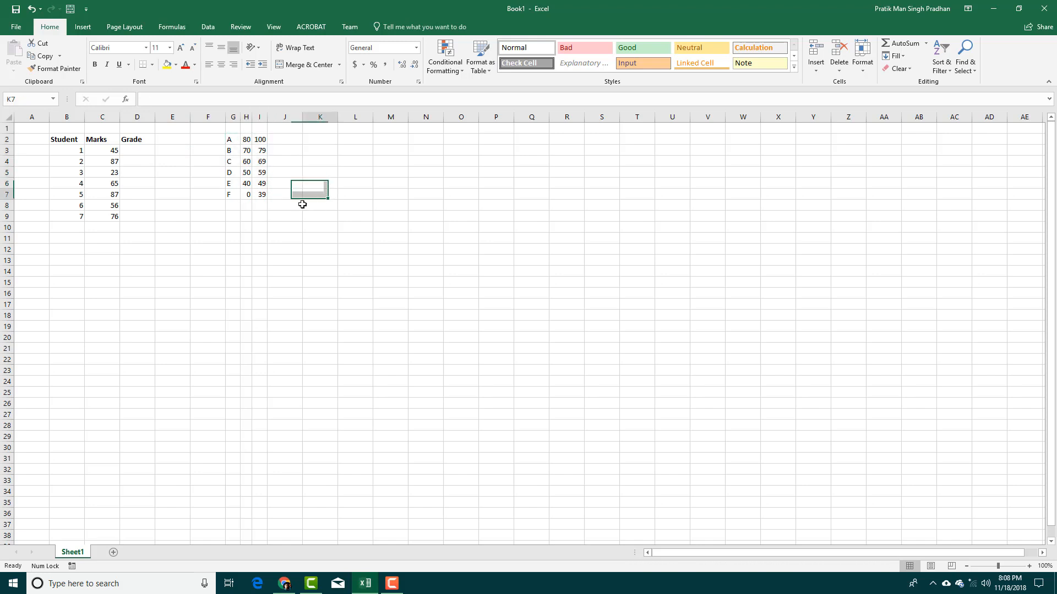
click(133, 152)
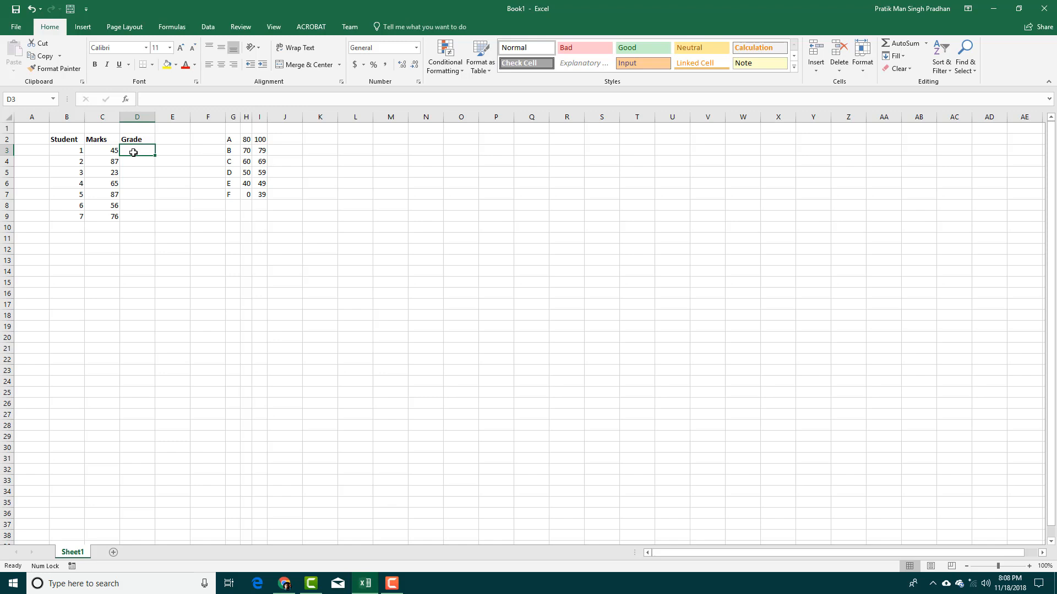
Enter =IF(C3<40,"FAIL","PASS") in D3, giving PASS for the mark 45.
text(=)
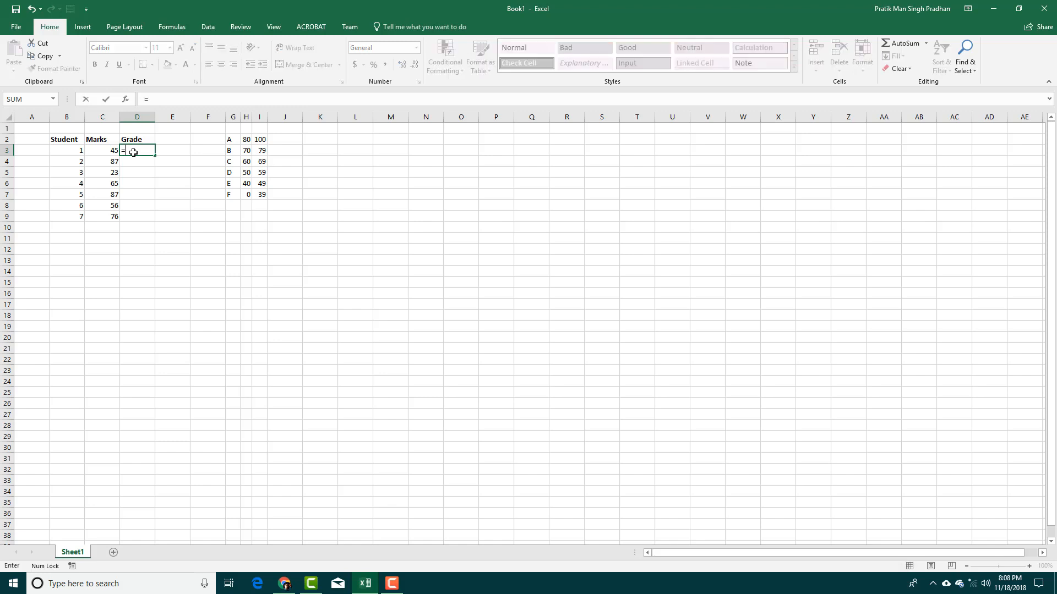
text(IF)
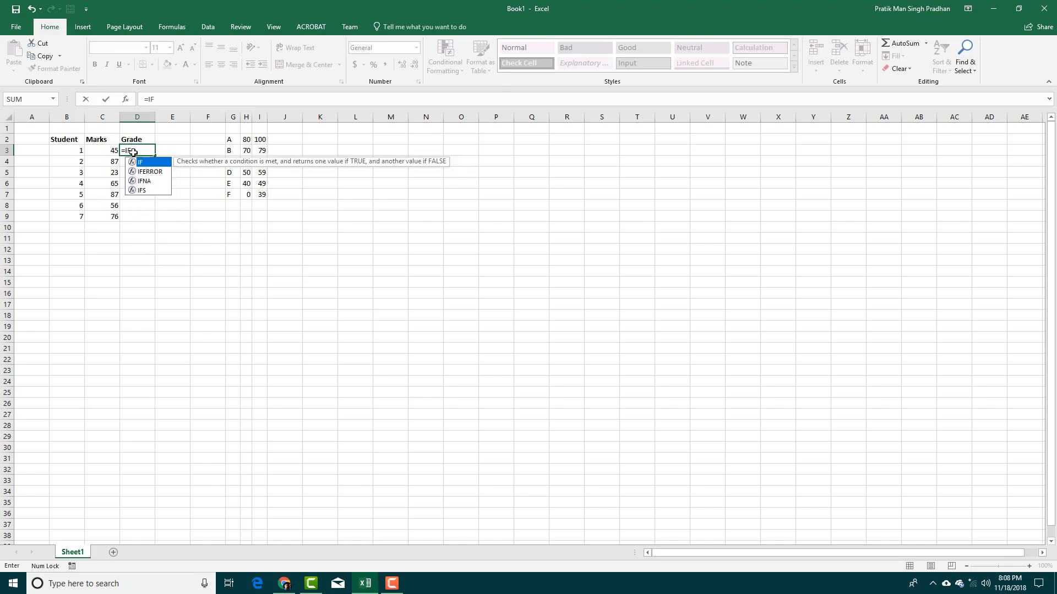
text(()
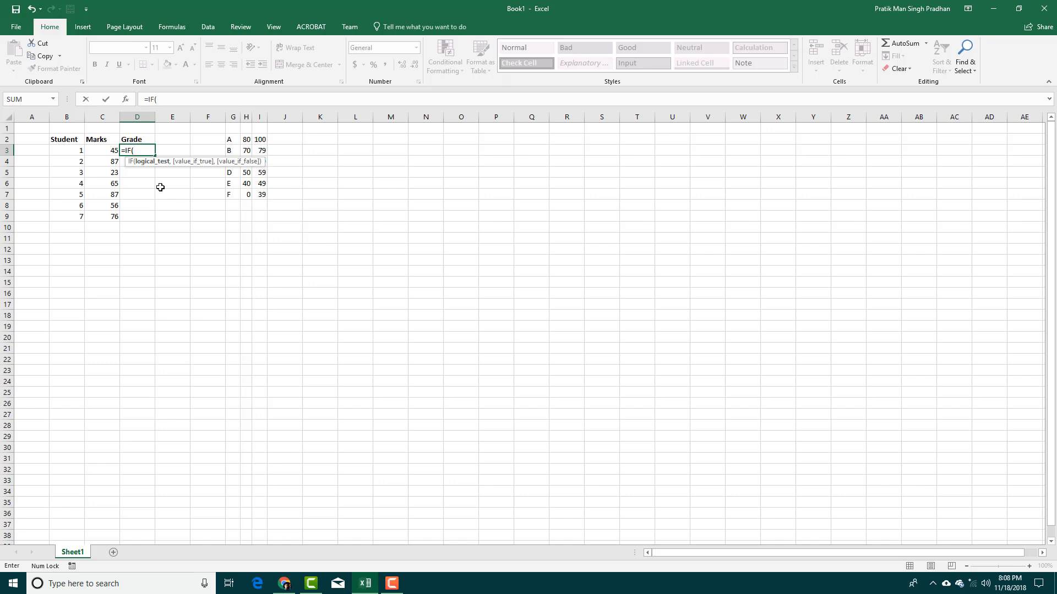
click(98, 150)
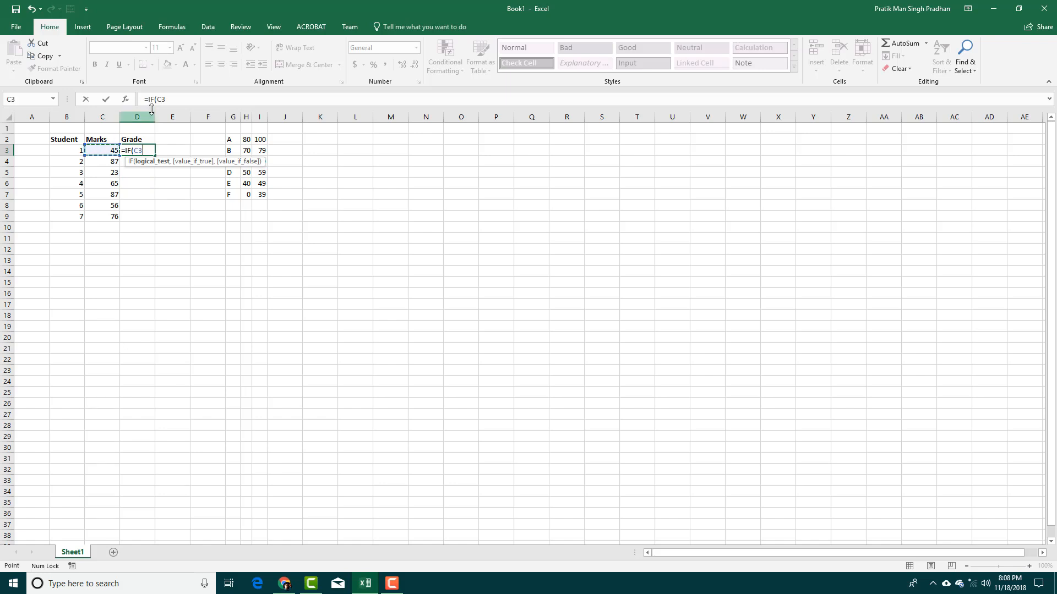
click(168, 100)
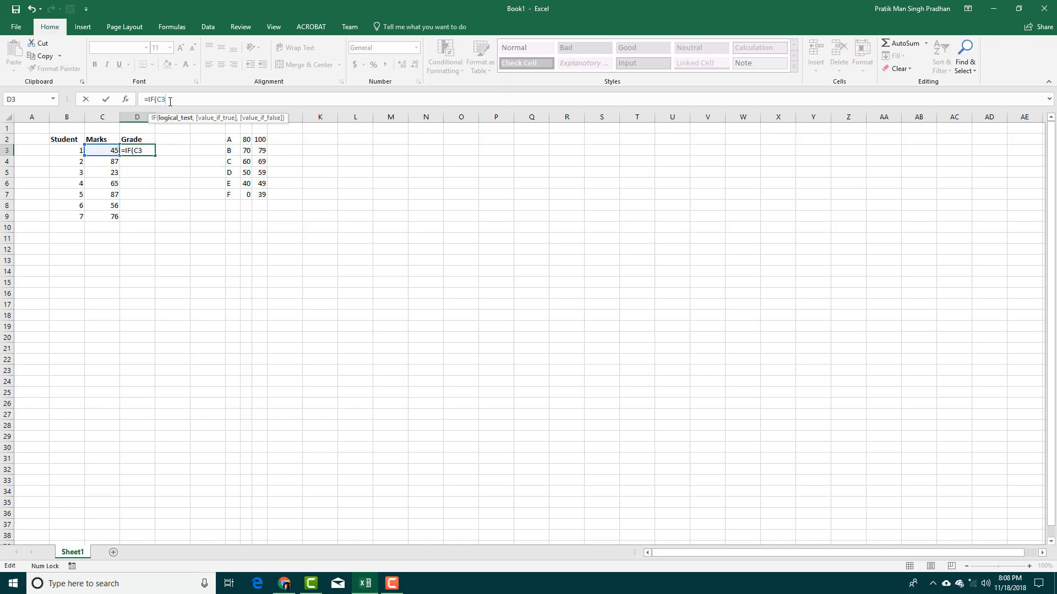
text(<40,)
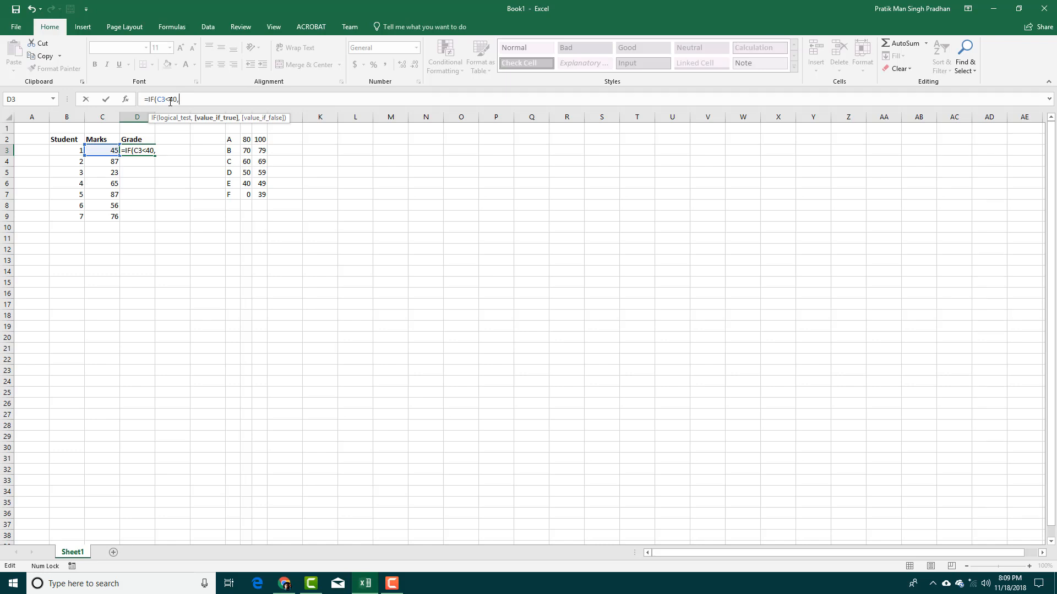
text("")
text(PASS)
text(,)
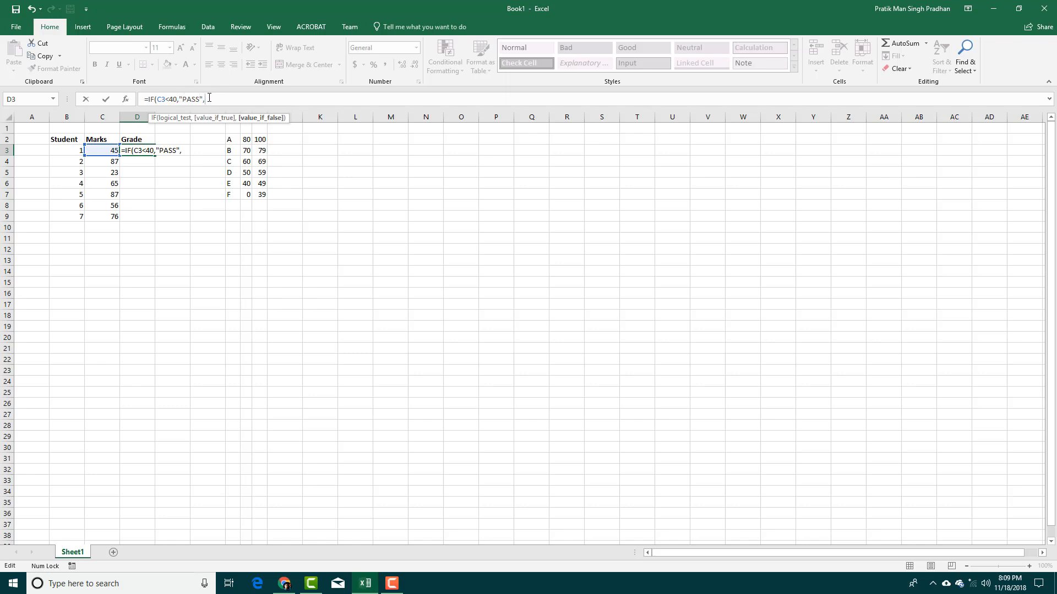
text("")
key(Left)
key(BackSpace)
key(BackSpace)
key(BackSpace)
key(BackSpace)
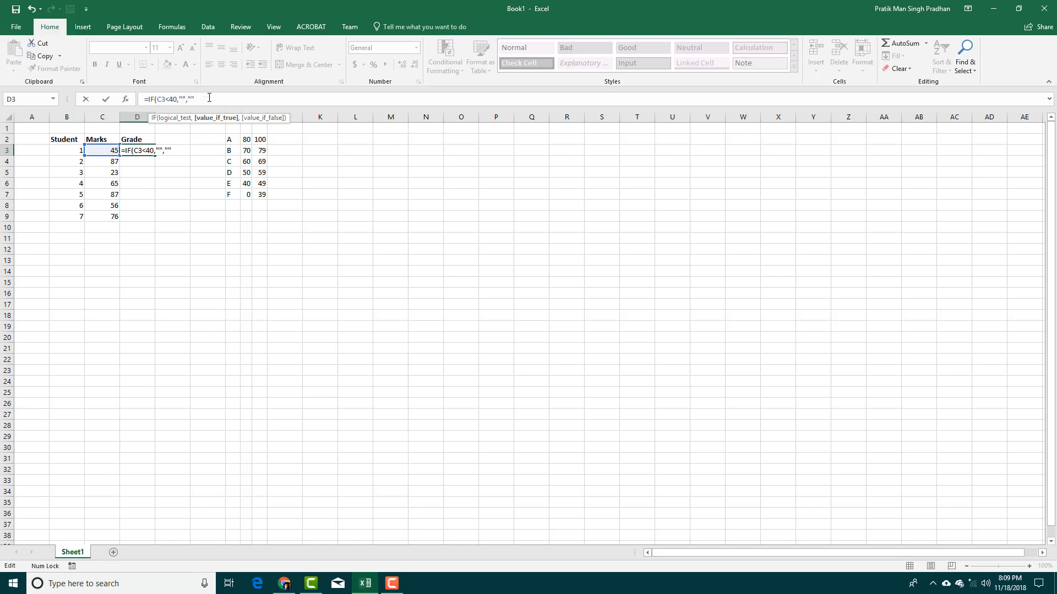
text(FAIL)
key(Right)
key(Right)
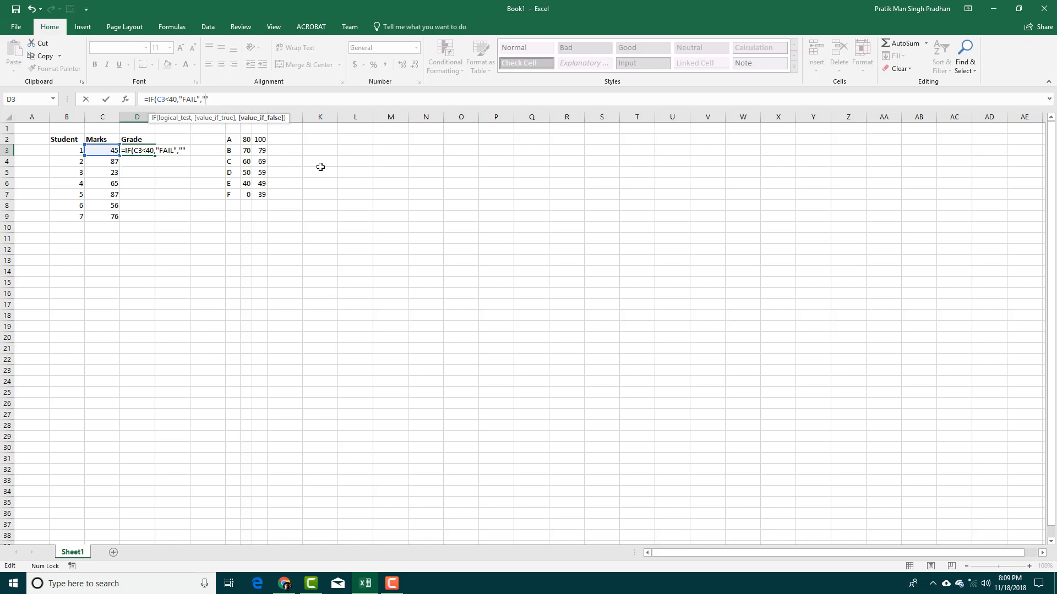
text(PASS)
key(Return)
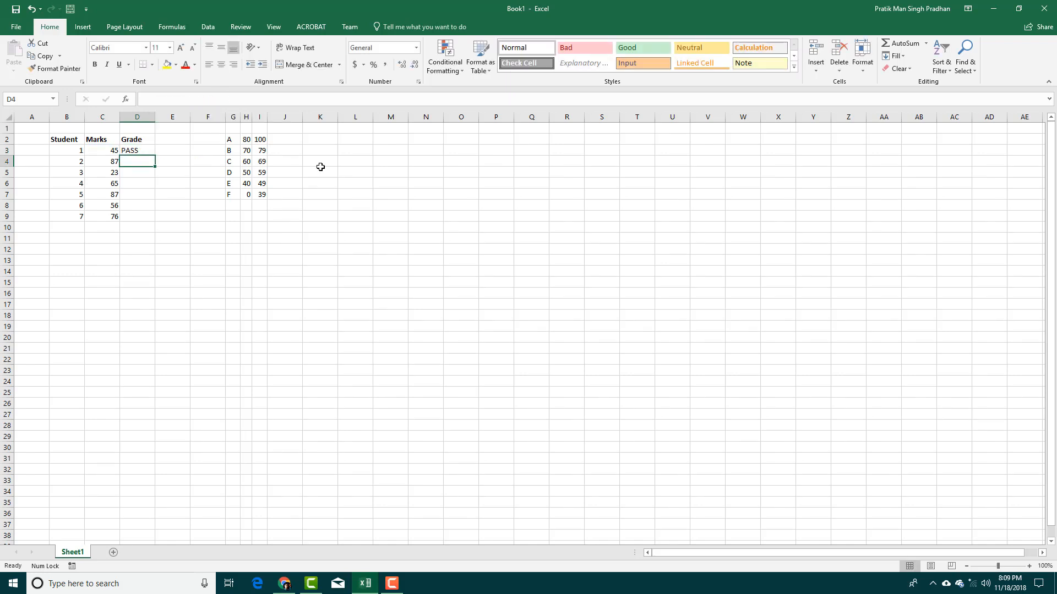
Copy D3's pass/fail formula down to D9 and confirm the mark 23 shows FAIL.
click(154, 150)
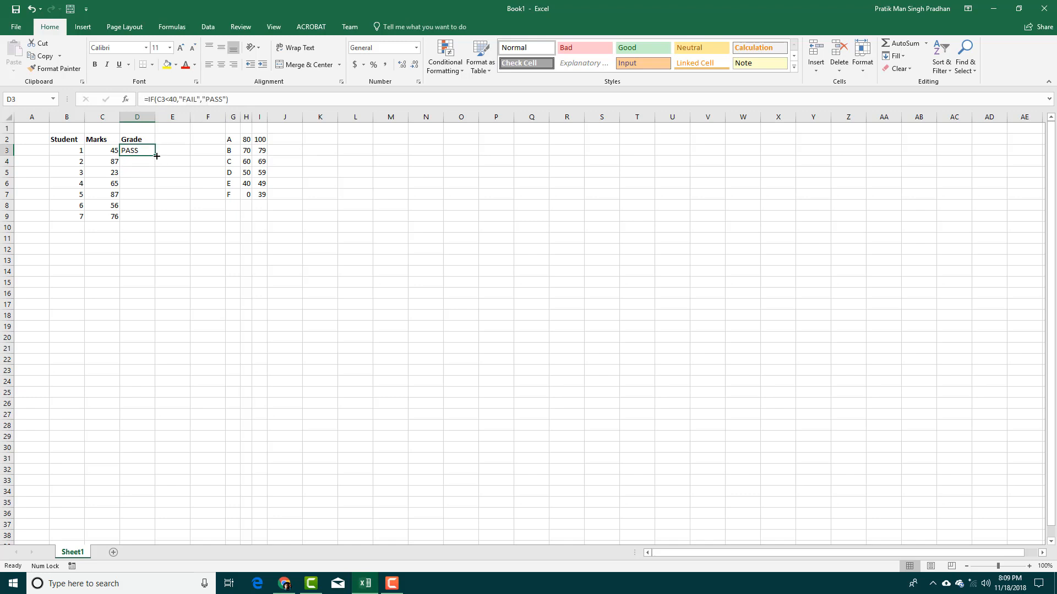
drag(155, 155, 153, 220)
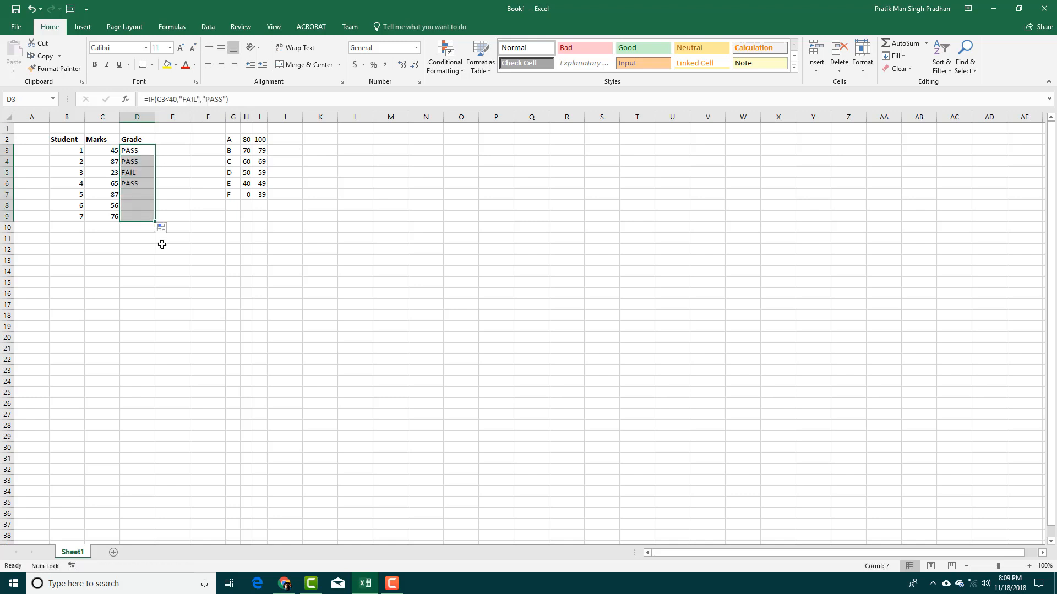
click(219, 258)
click(119, 174)
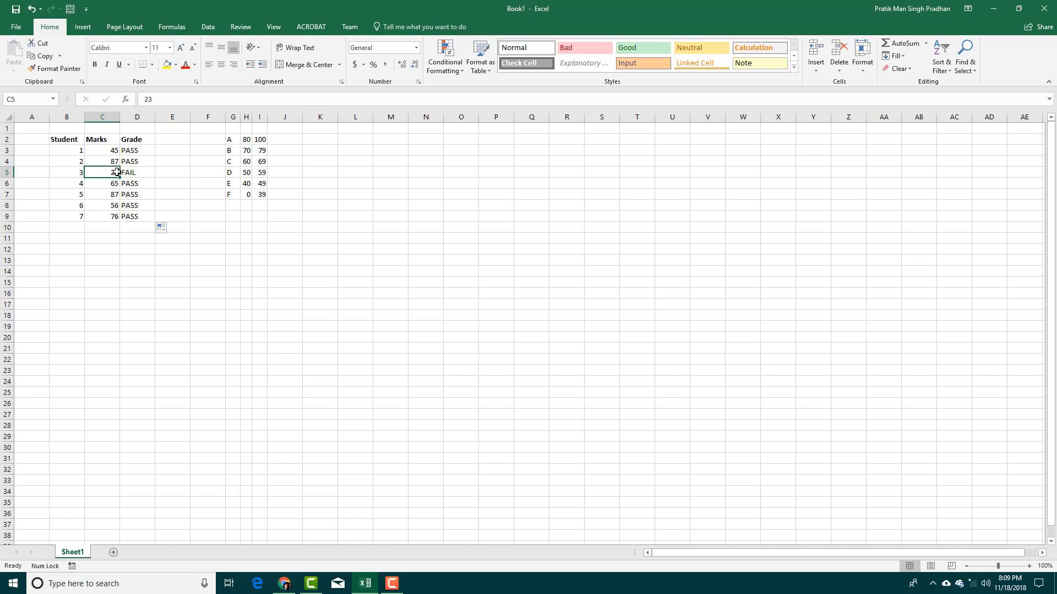
click(134, 154)
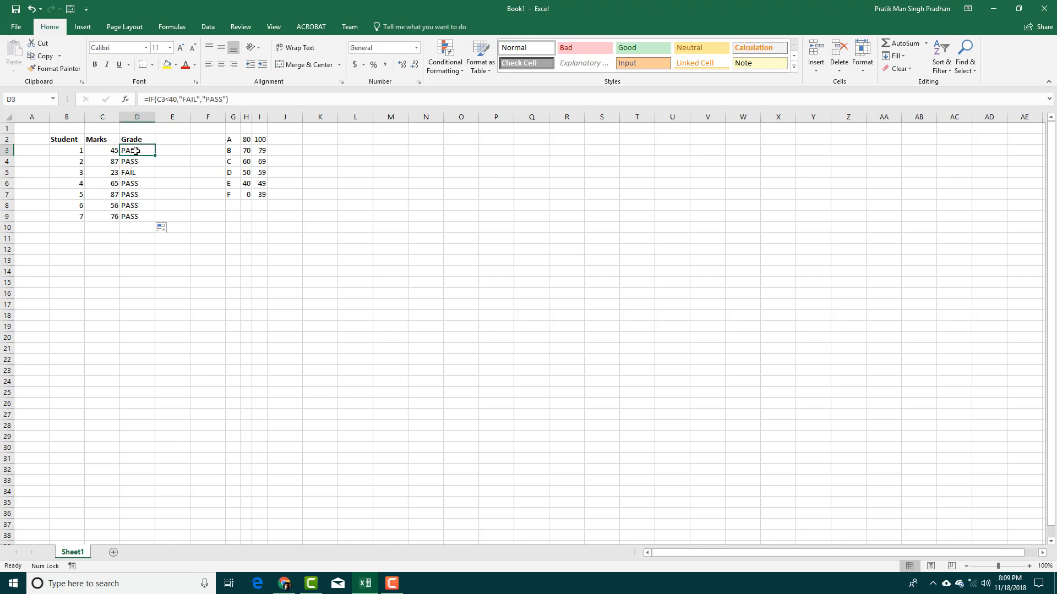
Change D3's formula to =IF(C3<=39,"FAIL","PASS").
click(169, 99)
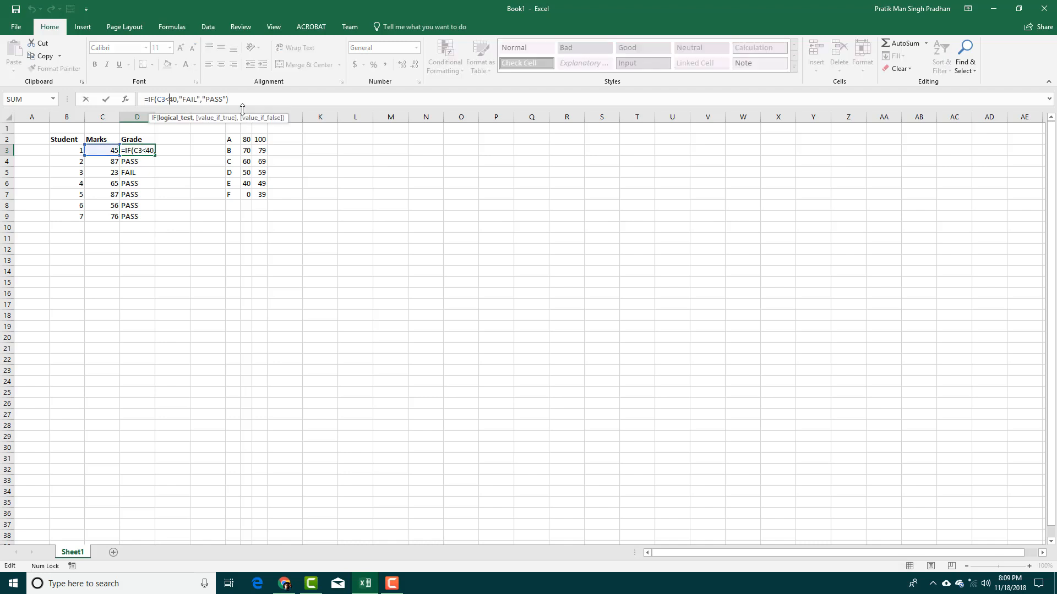
text(=)
key(BackSpace)
key(Delete)
text(39)
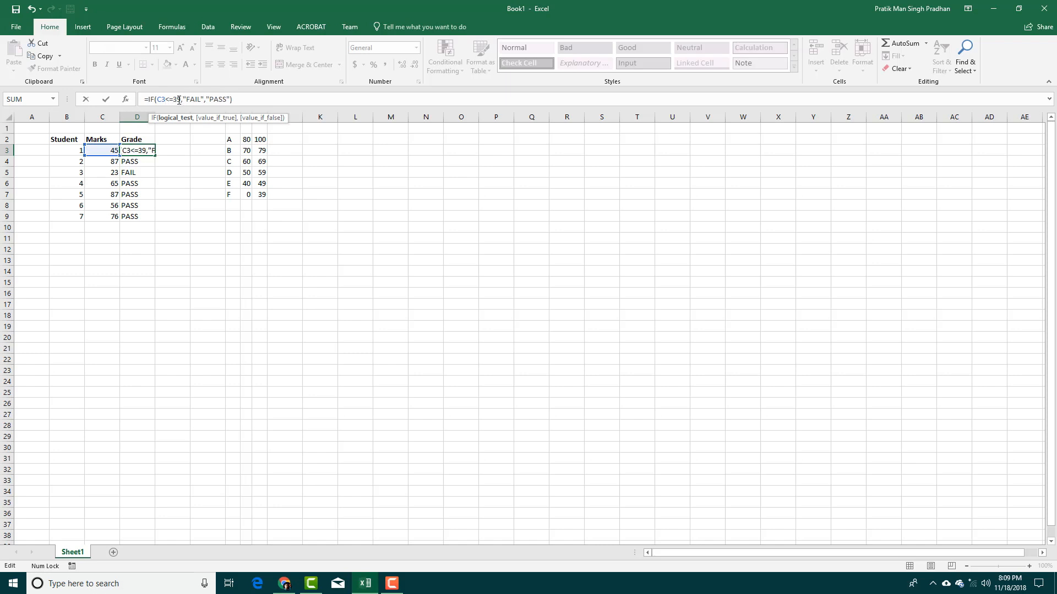
drag(173, 101, 182, 101)
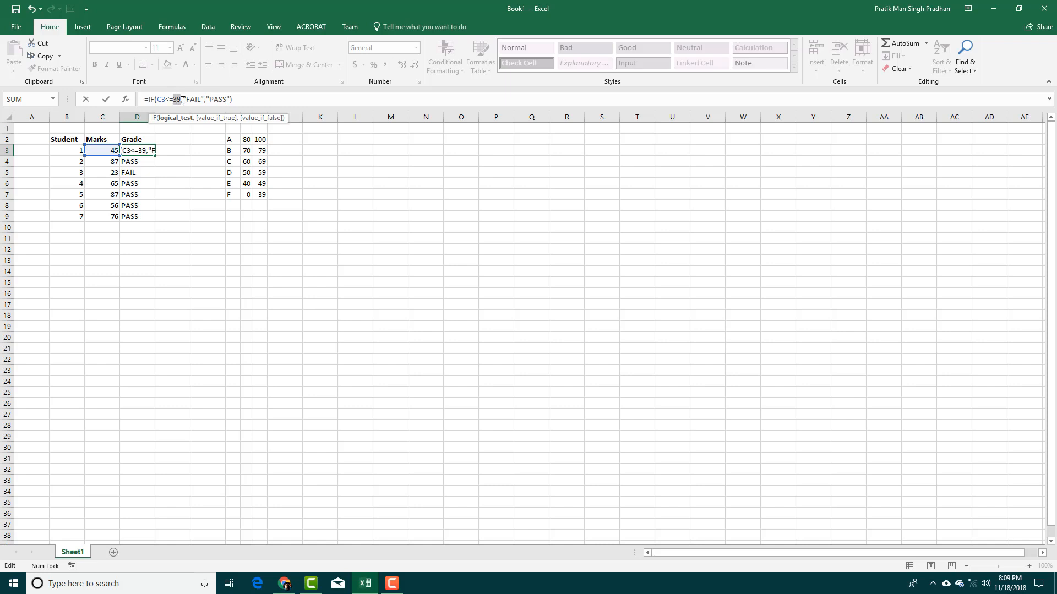
click(188, 161)
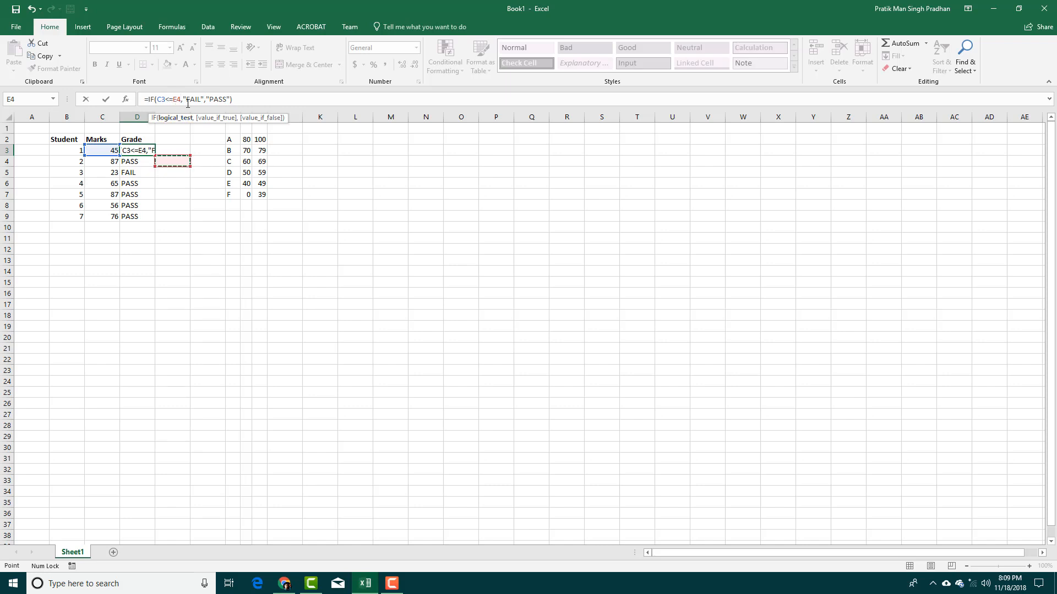
key(BackSpace)
key(BackSpace)
text(39)
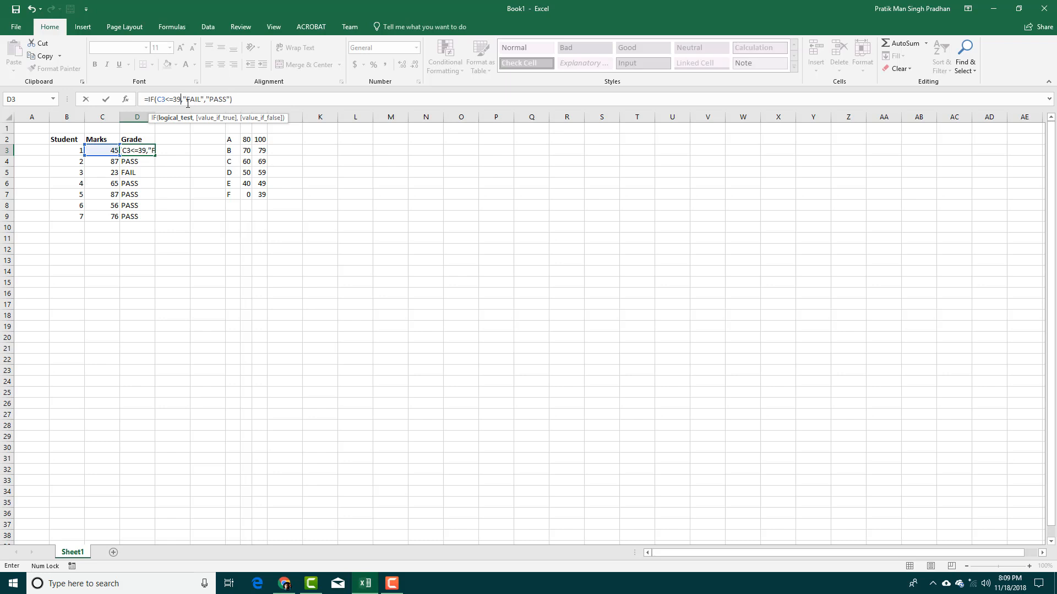
key(Return)
Widen column H of the boundary table and check the formula in D8.
click(138, 146)
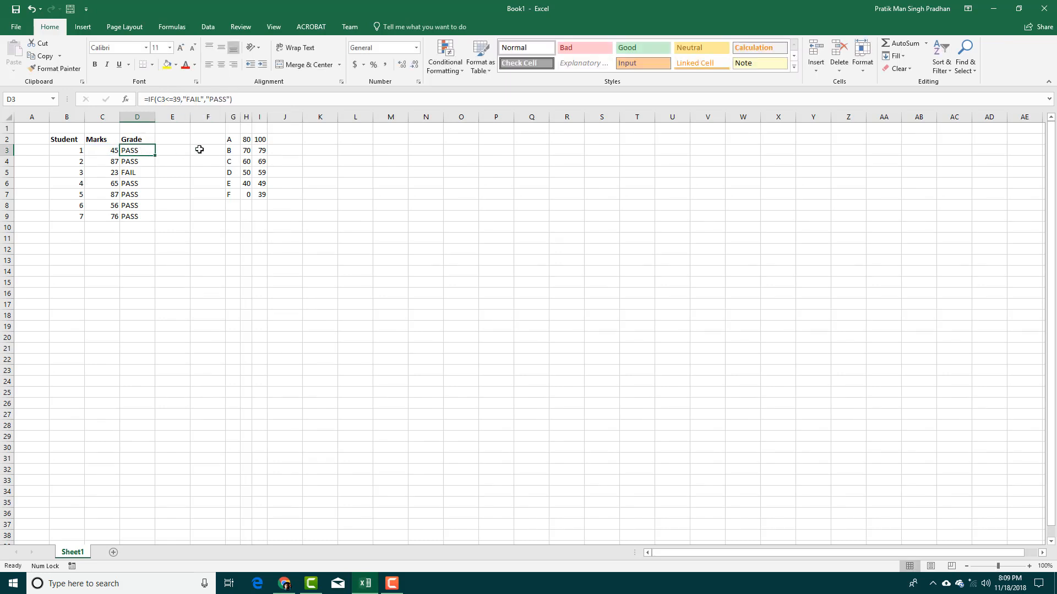
click(166, 150)
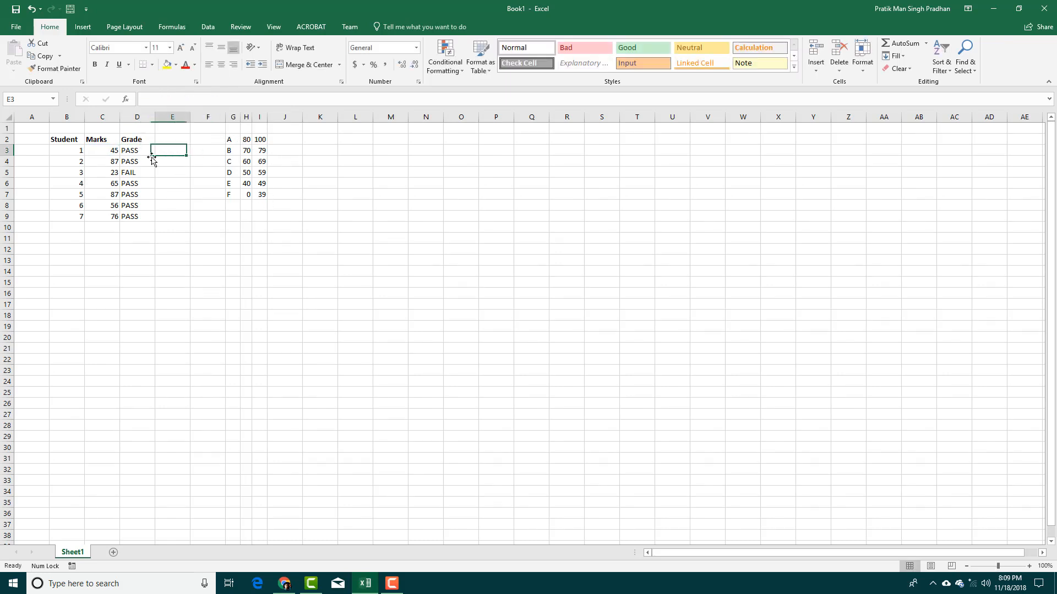
click(147, 151)
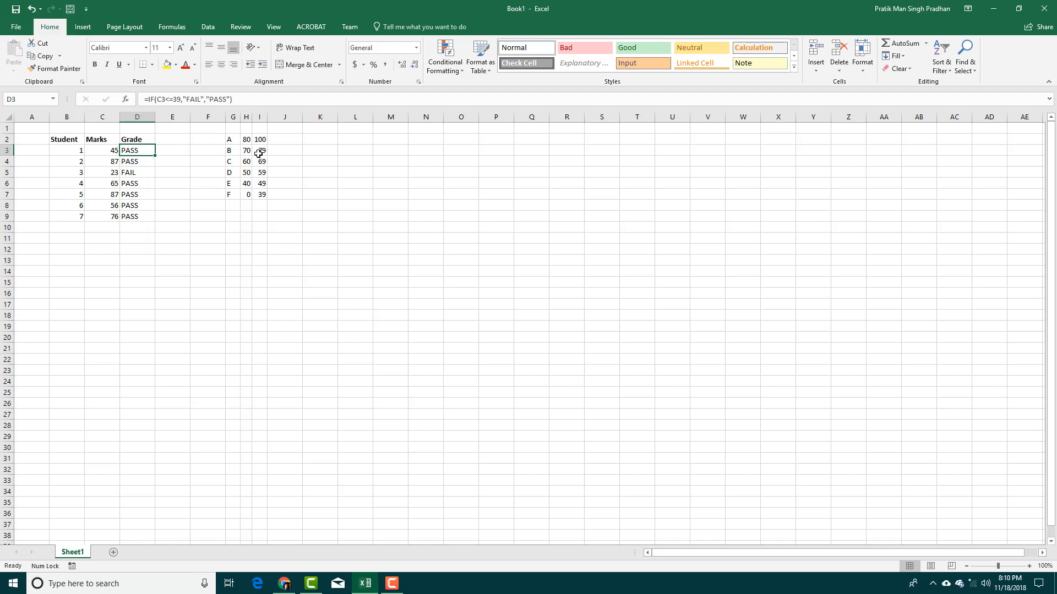
drag(252, 117, 276, 117)
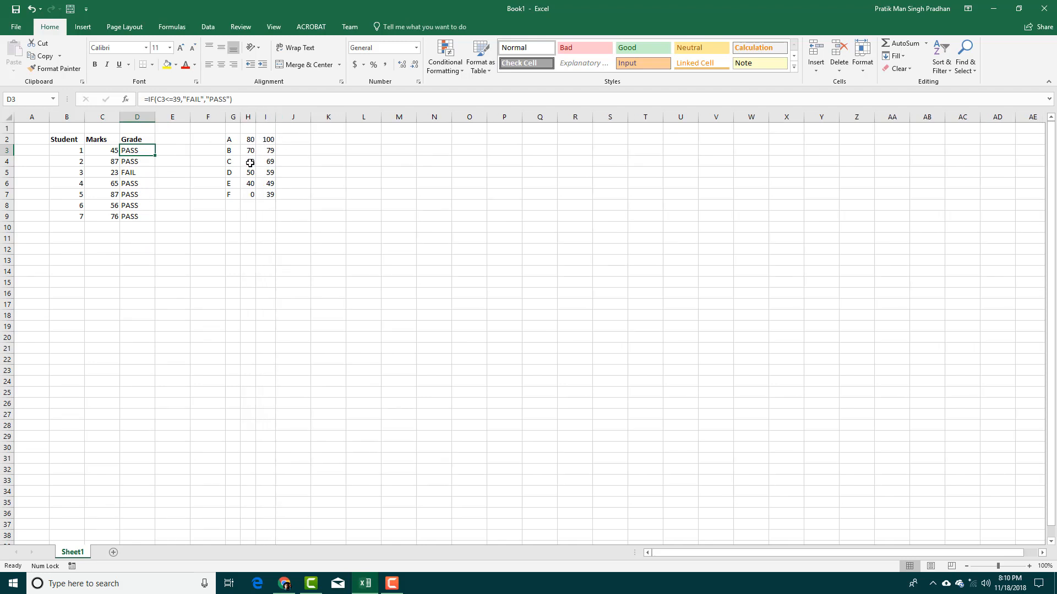
click(151, 204)
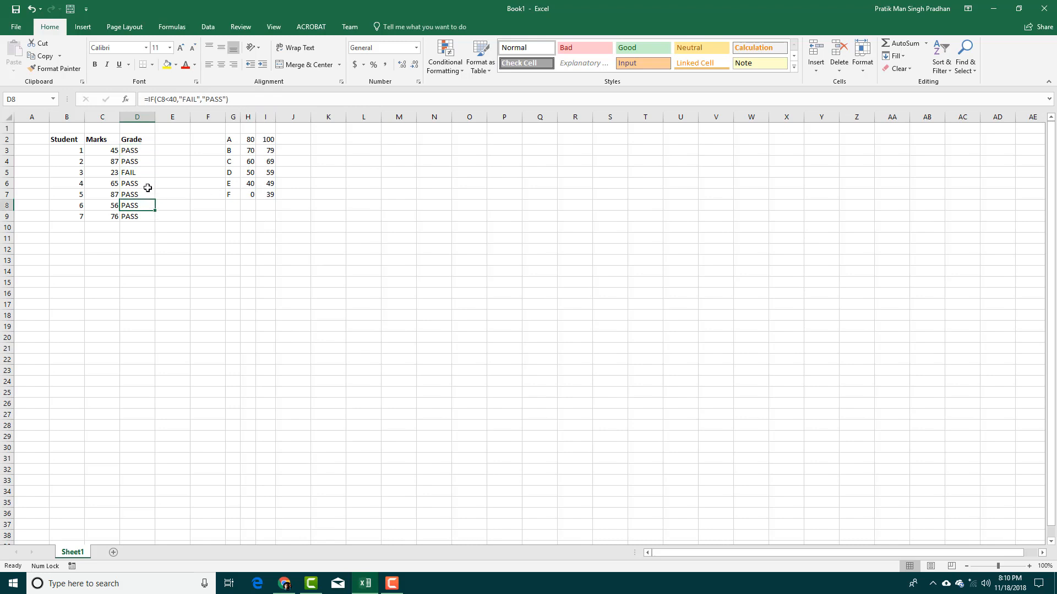
Rewrite D3 as an IF returning "A" when C3 is at least H2.
click(146, 151)
text(=)
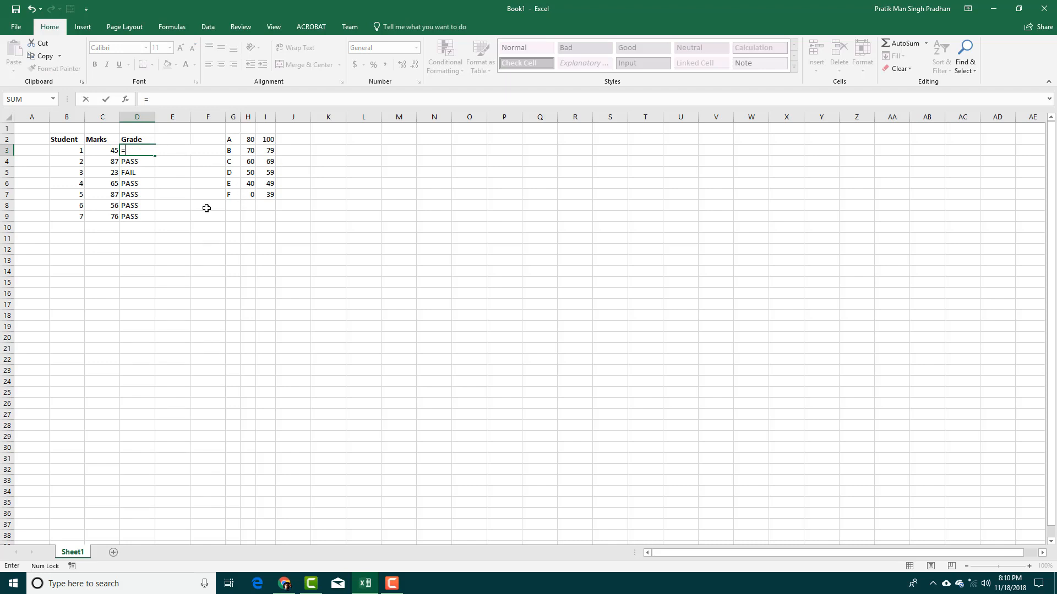
text(IF)
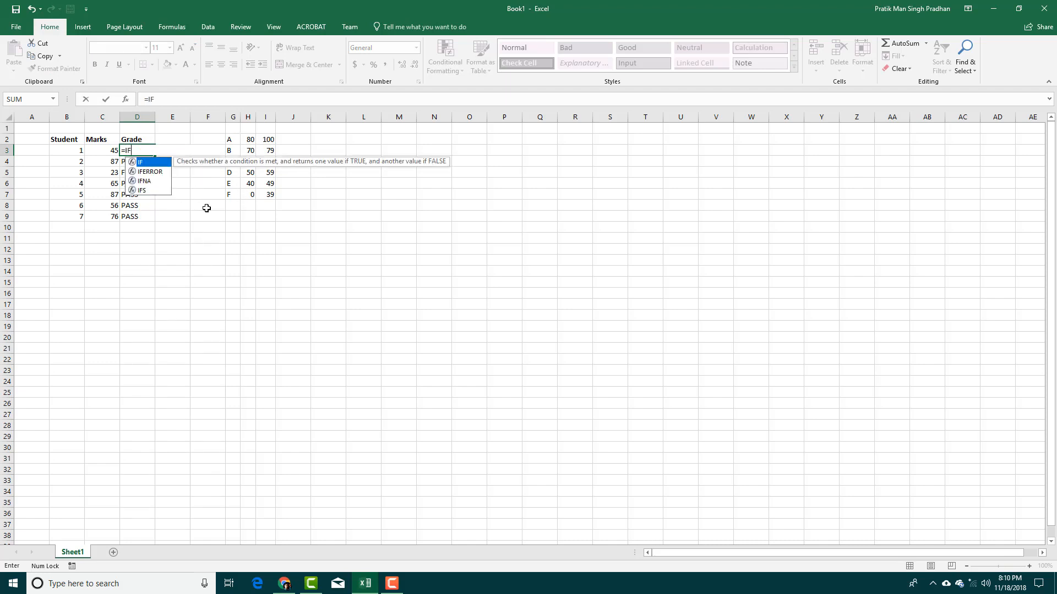
text(()
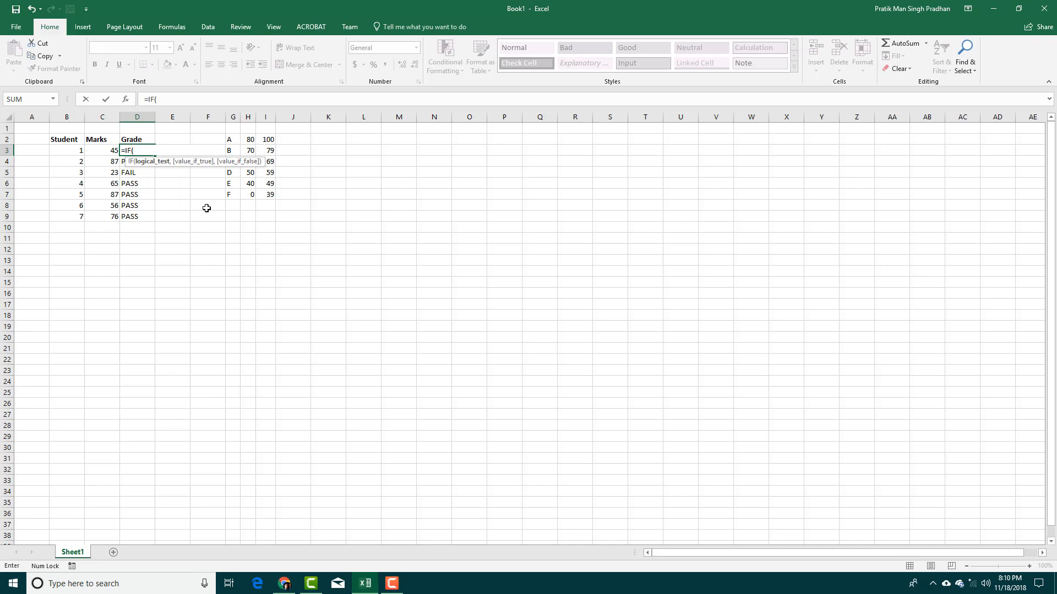
click(117, 152)
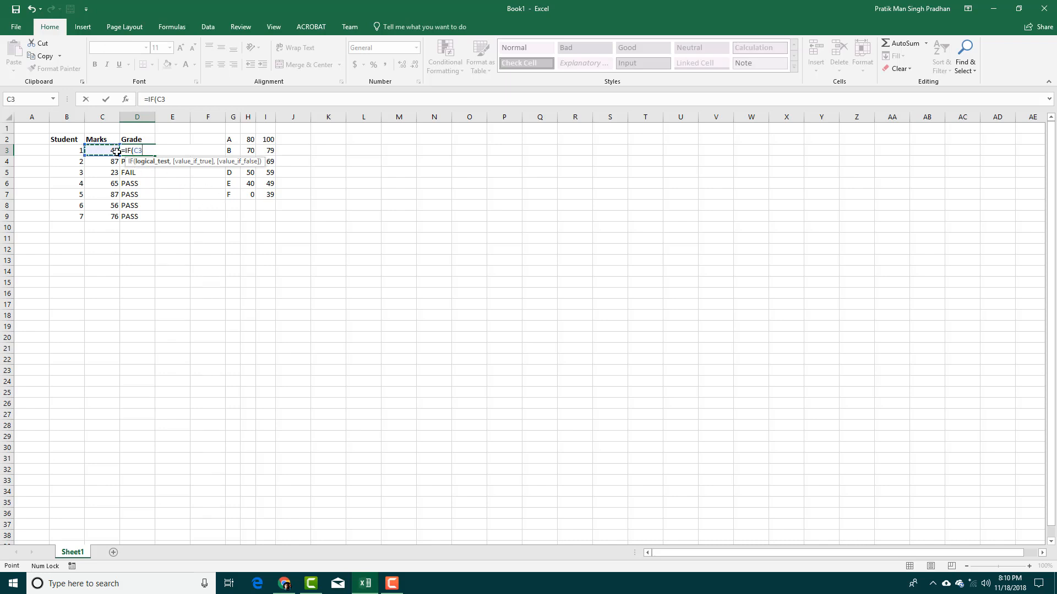
text(>=)
click(248, 140)
text(,)
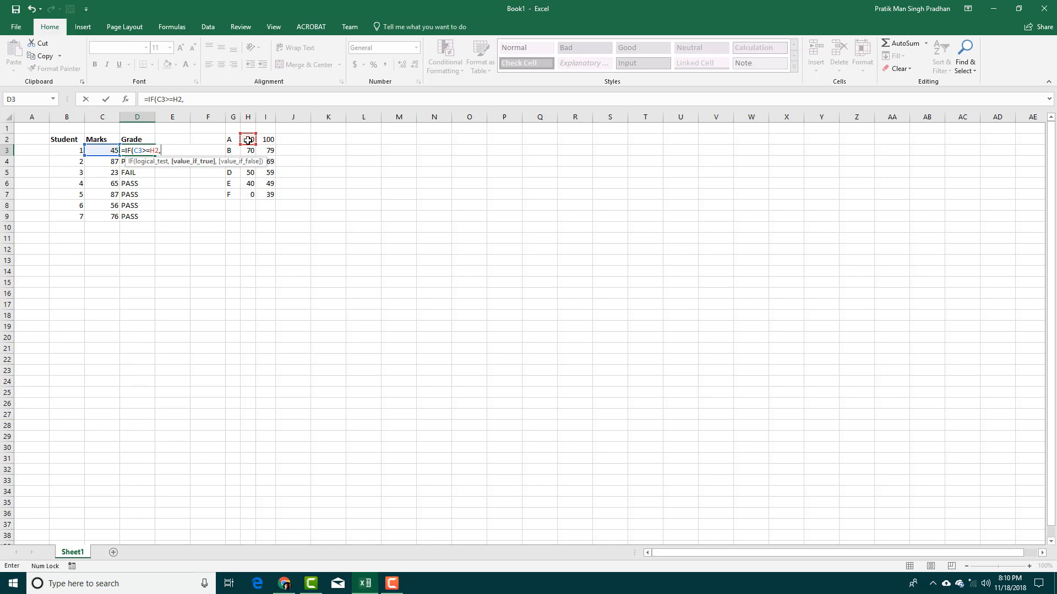
text("")
key(ctrl+Return)
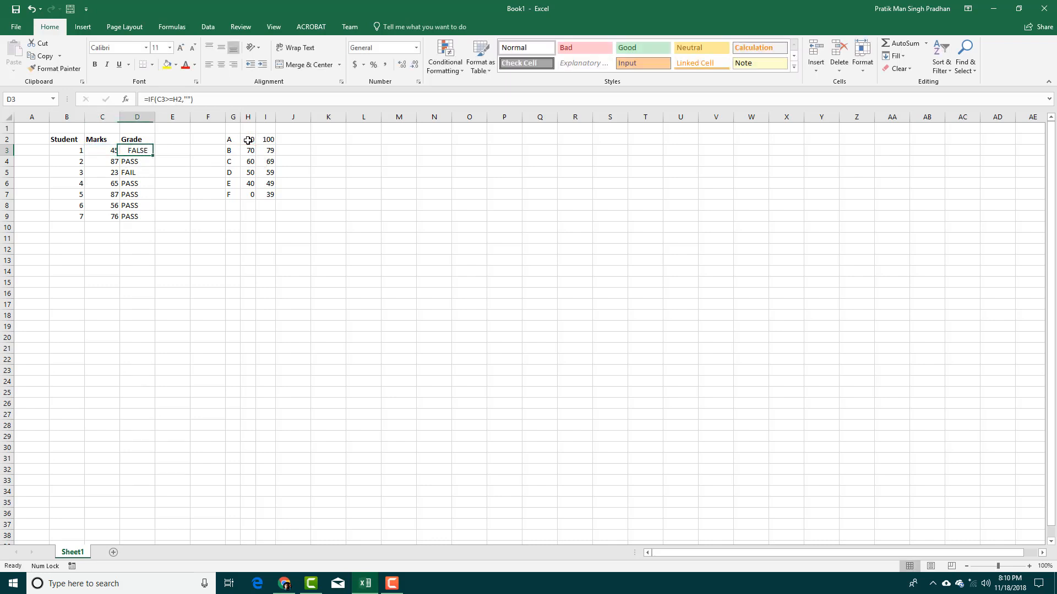
click(191, 100)
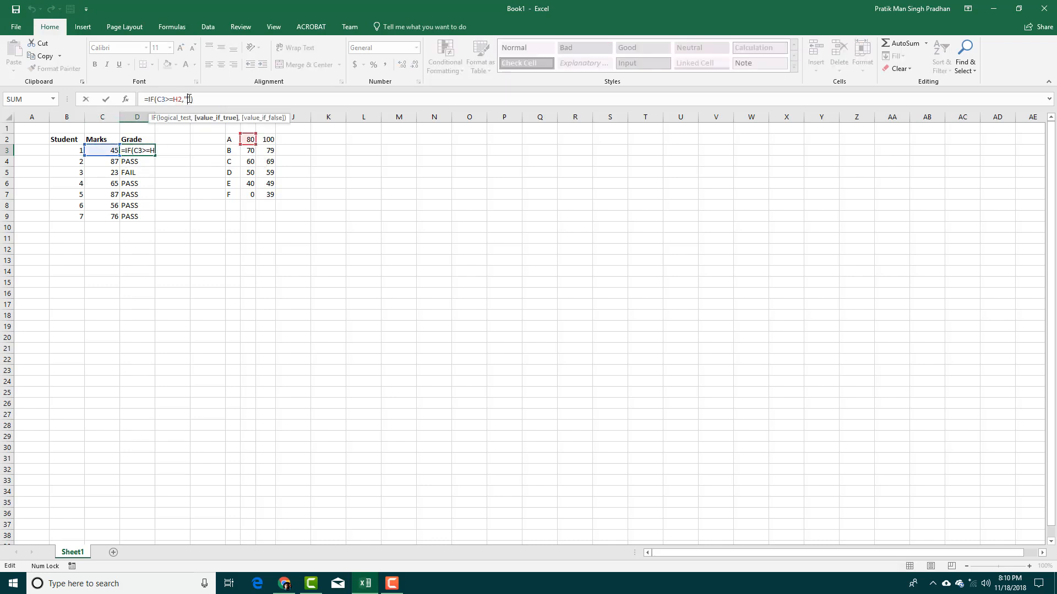
text(A)
key(Return)
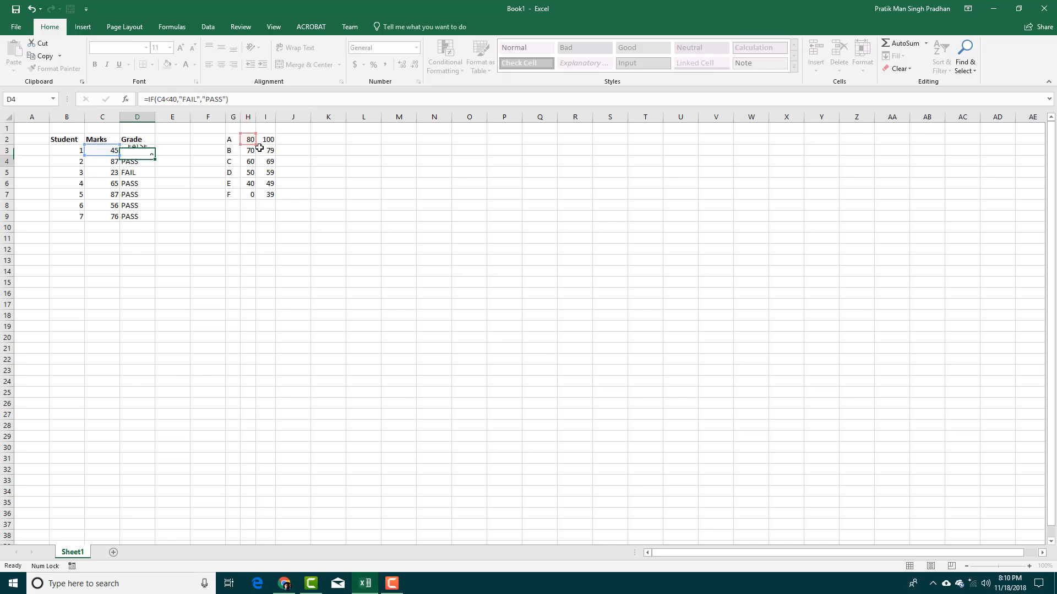
key(Up)
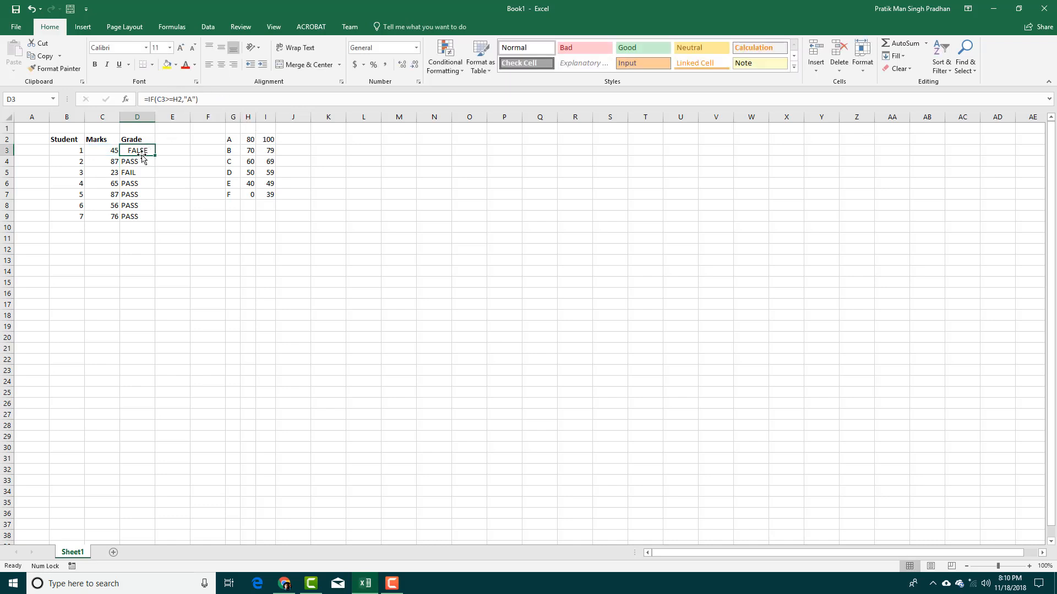
Add B as the false result of D3's formula.
click(196, 100)
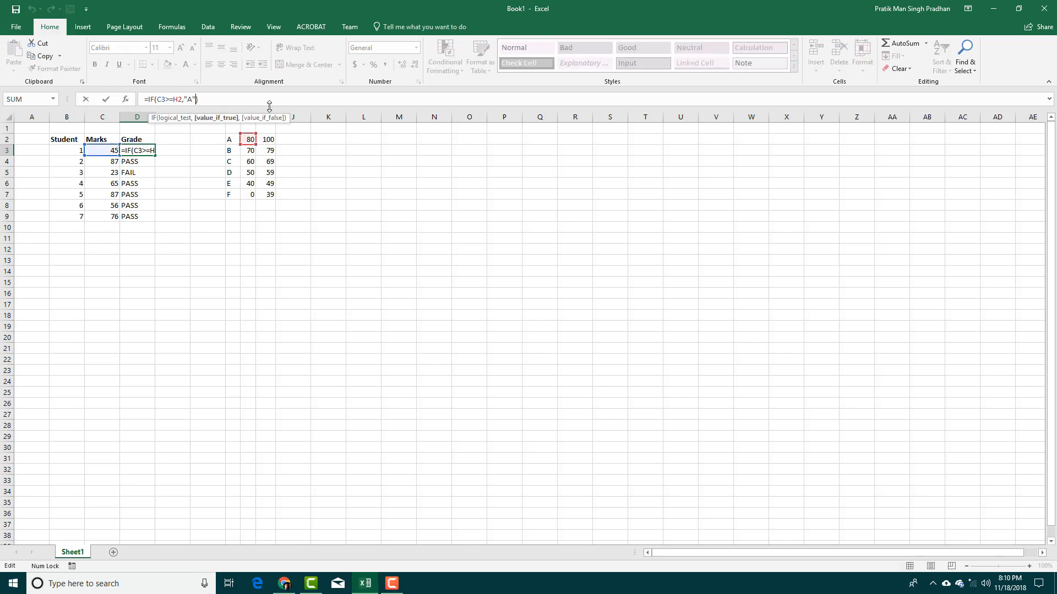
text(,)
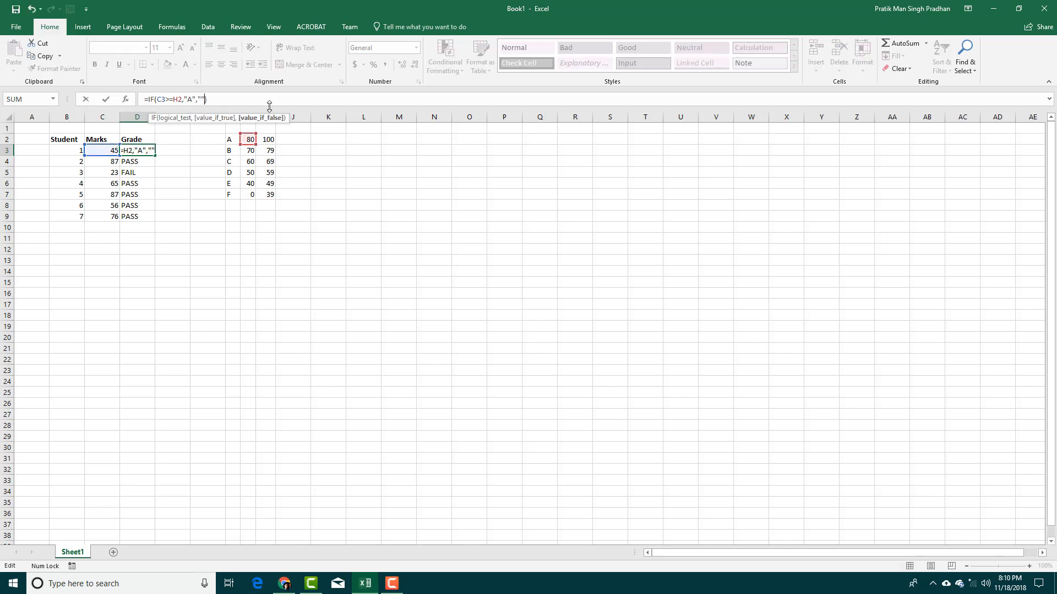
text("A")
key(Left)
text(B)
key(Return)
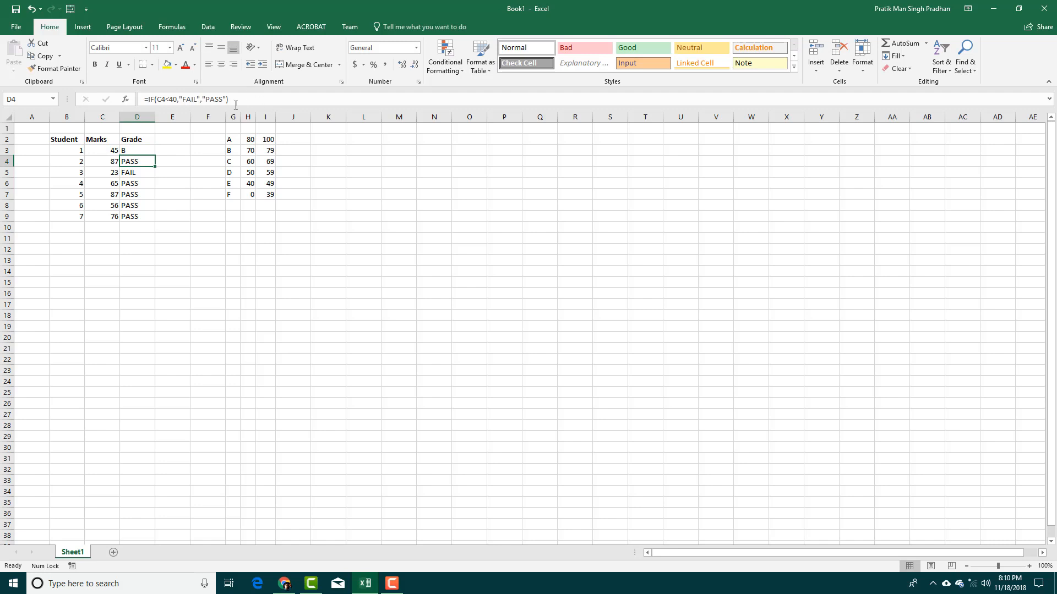
Replace the B fallback with a nested IF that tests the mark in C3.
click(142, 150)
click(205, 100)
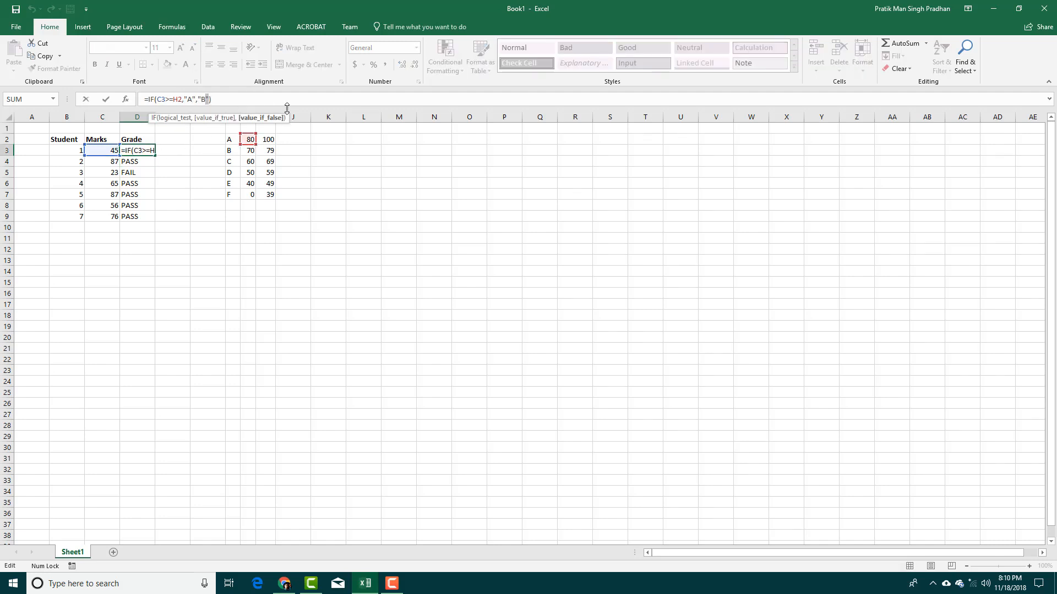
key(Left)
key(Right)
key(Right)
key(BackSpace)
text(IF)
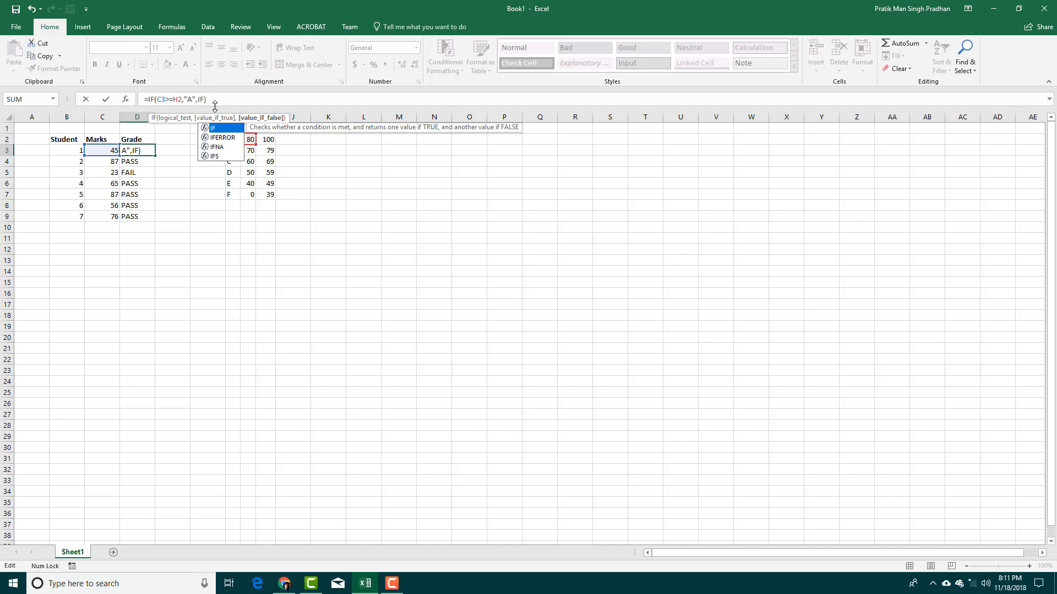
text(())
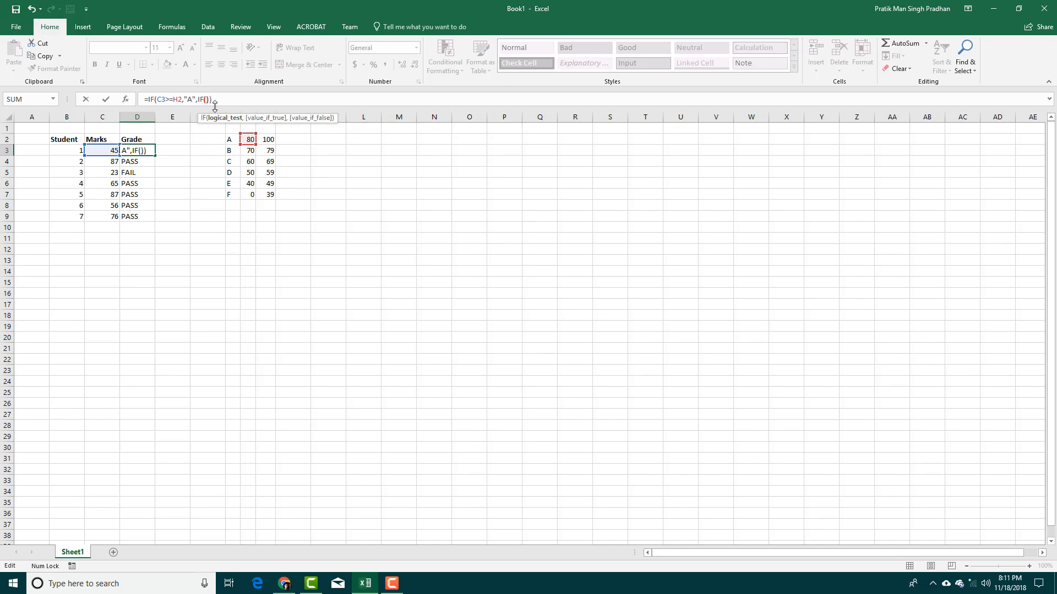
key(Left)
click(111, 149)
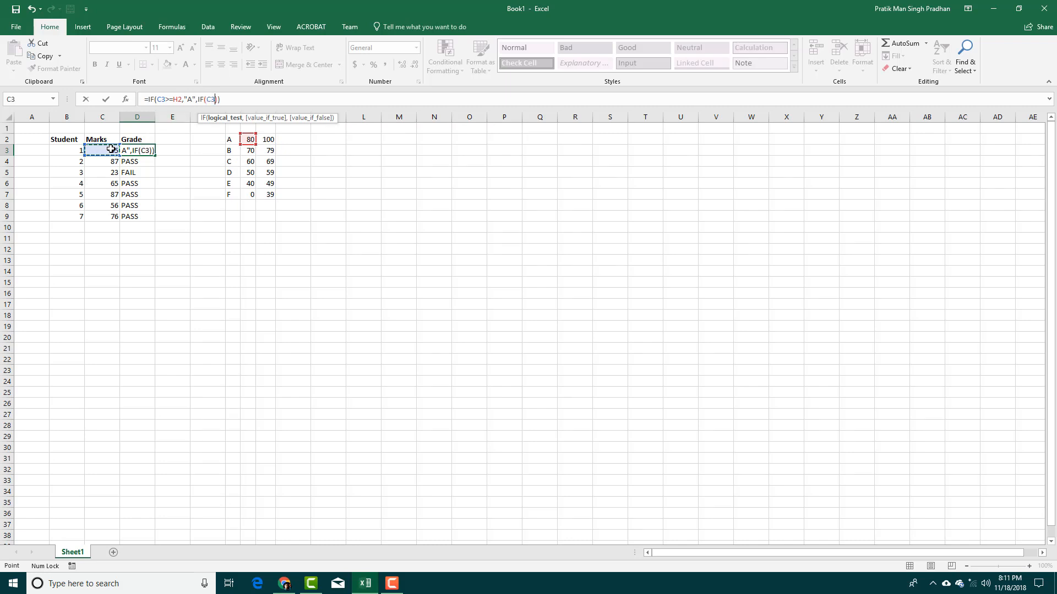
text(>)
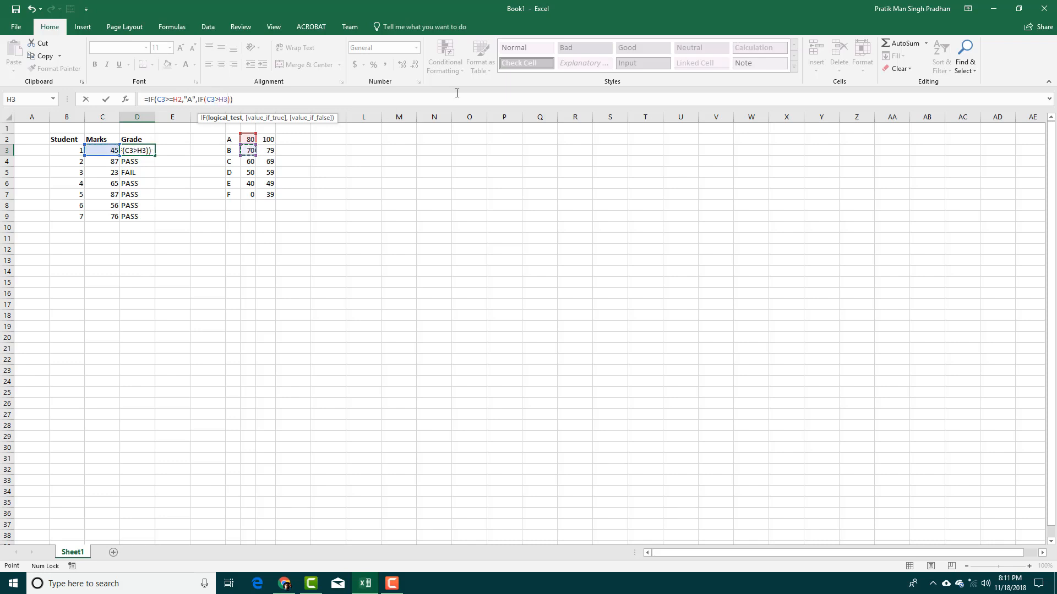
Use G2 and G3 for the grade letters and add an empty third IF, which Excel rejects.
text(,"")
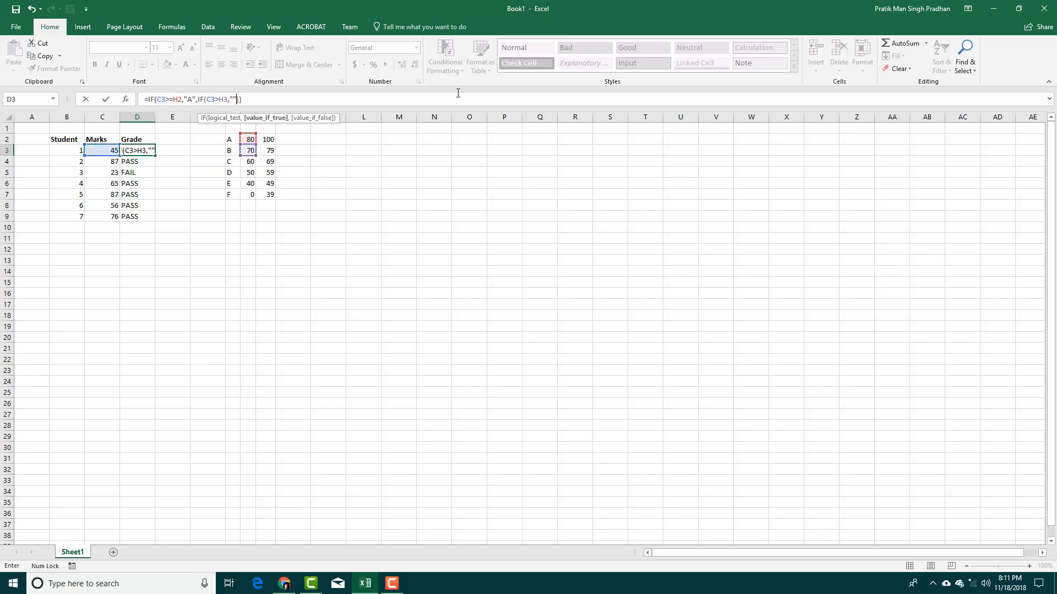
key(ctrl+Return)
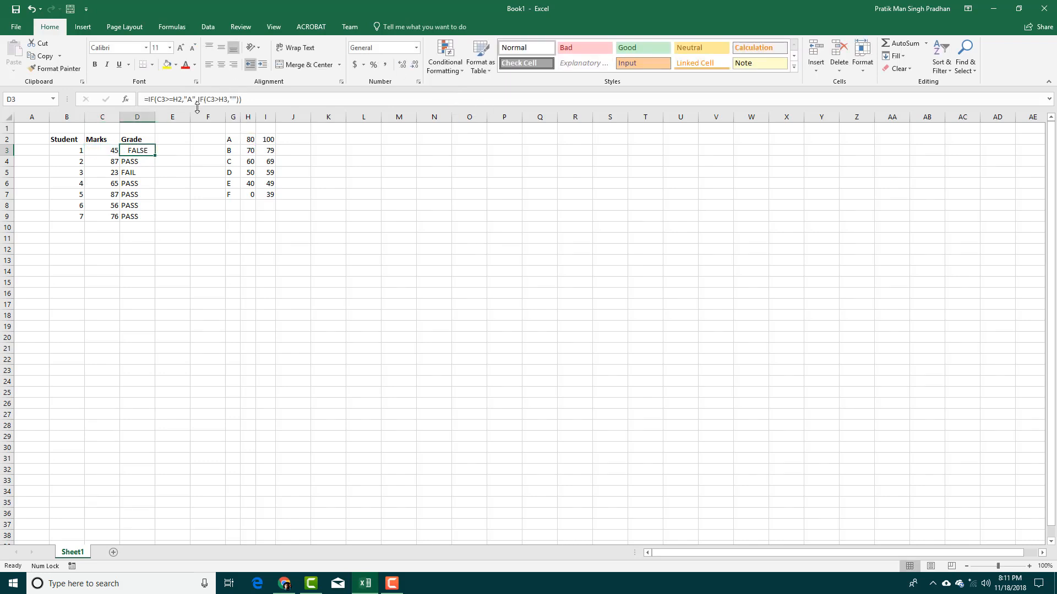
click(195, 100)
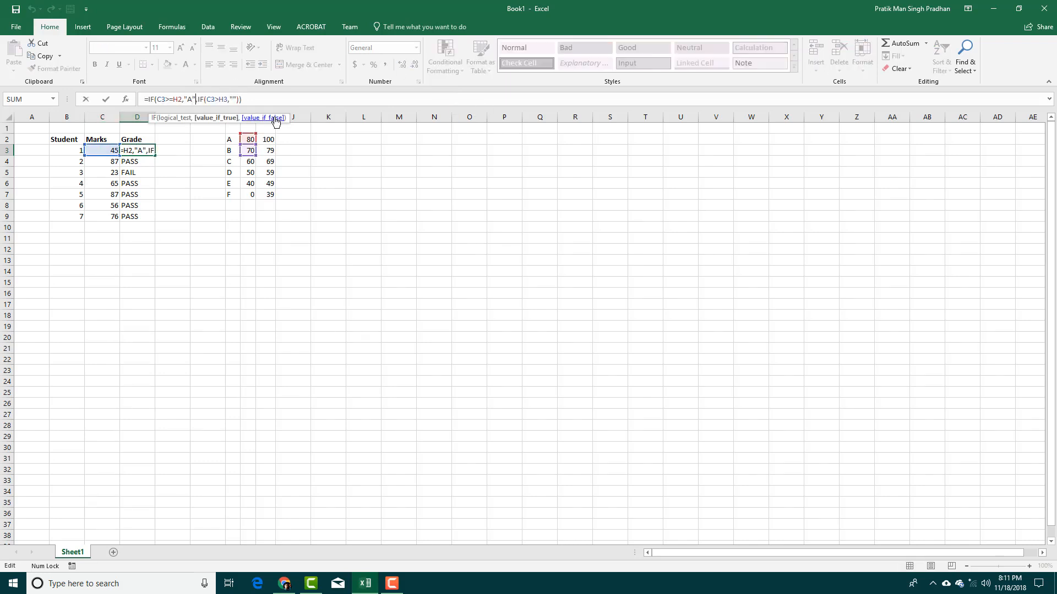
text(\)
key(BackSpace)
key(BackSpace)
key(BackSpace)
key(BackSpace)
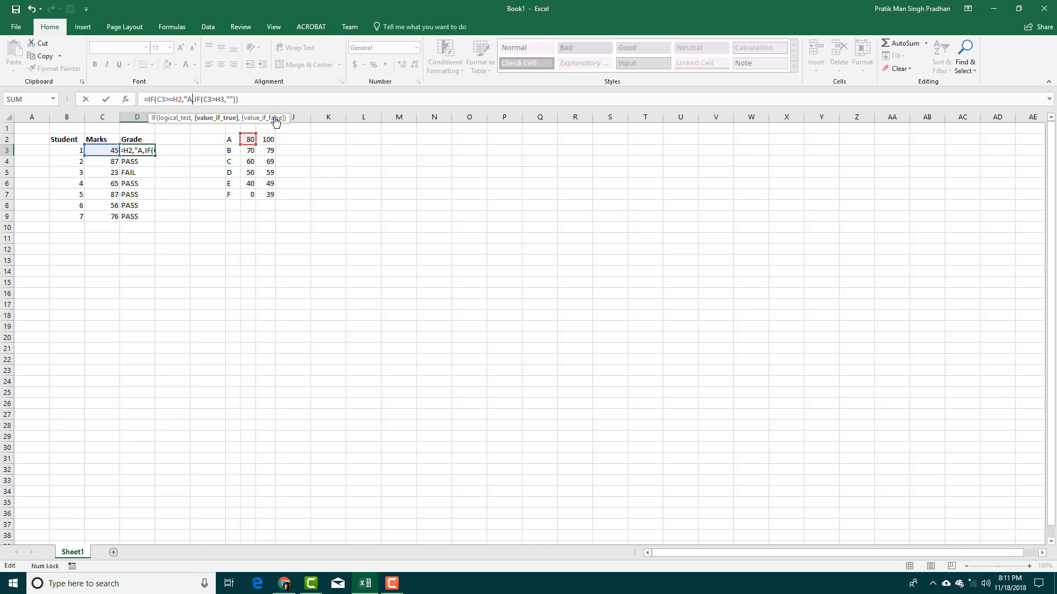
click(230, 139)
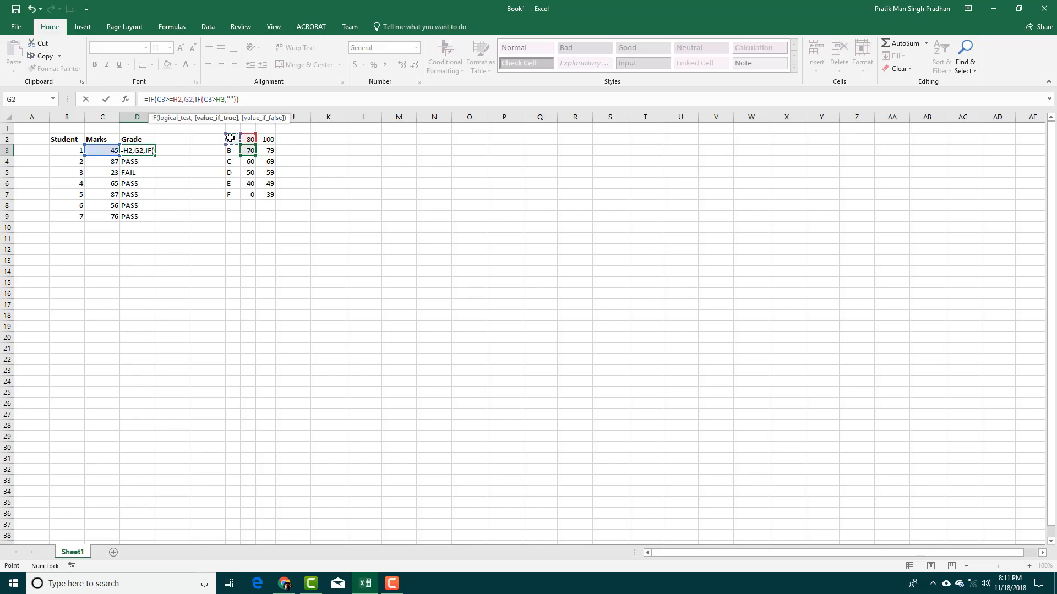
click(232, 99)
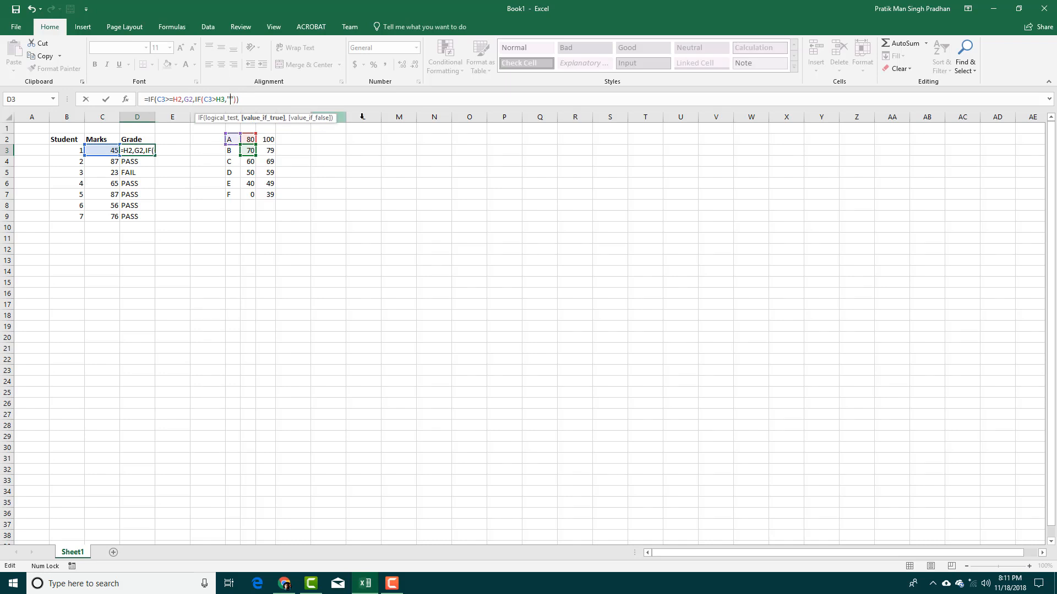
key(BackSpace)
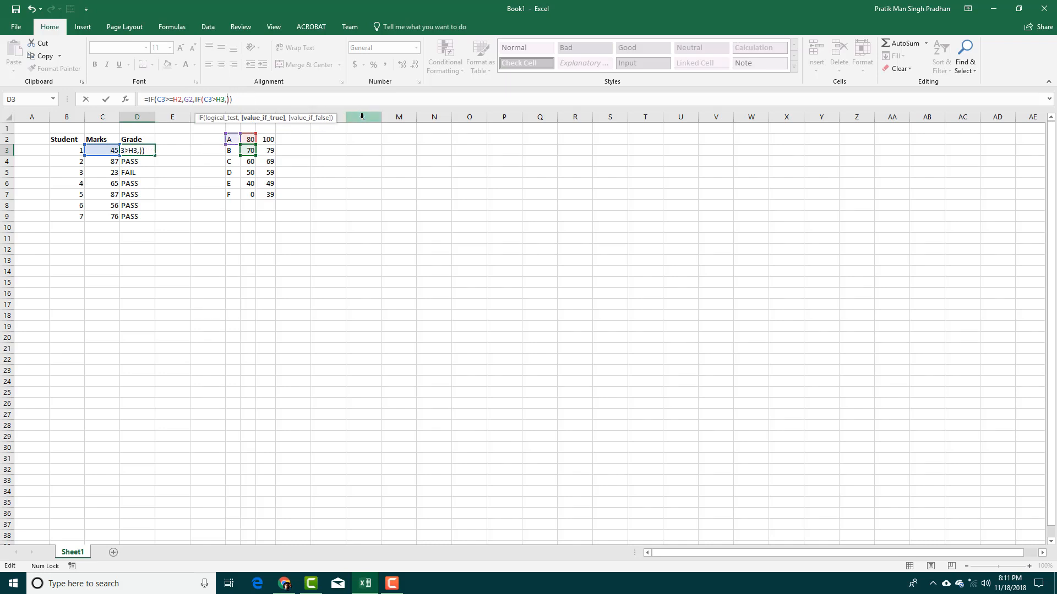
click(230, 151)
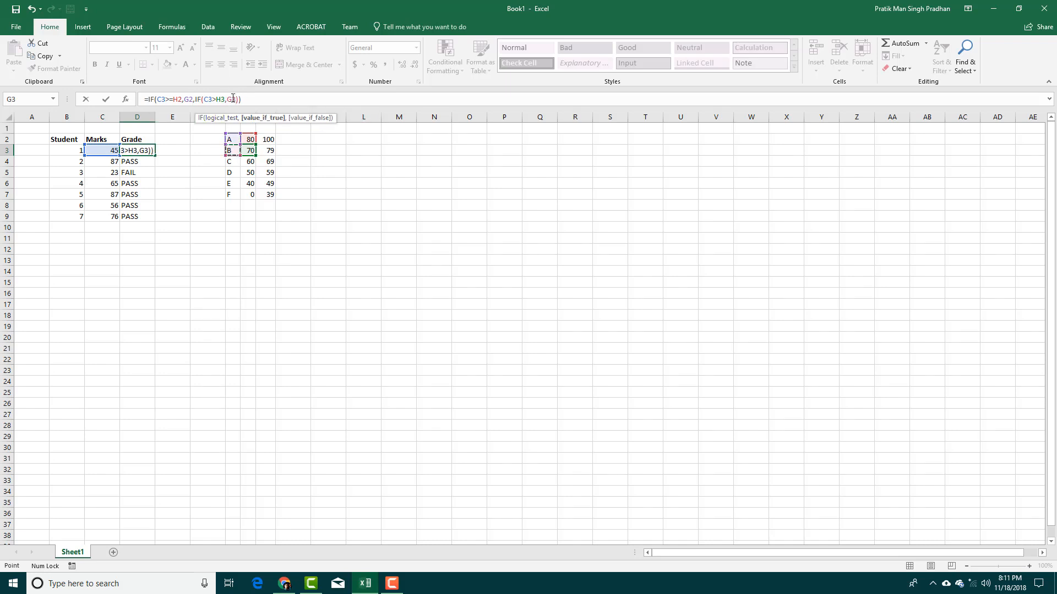
text(,IF)
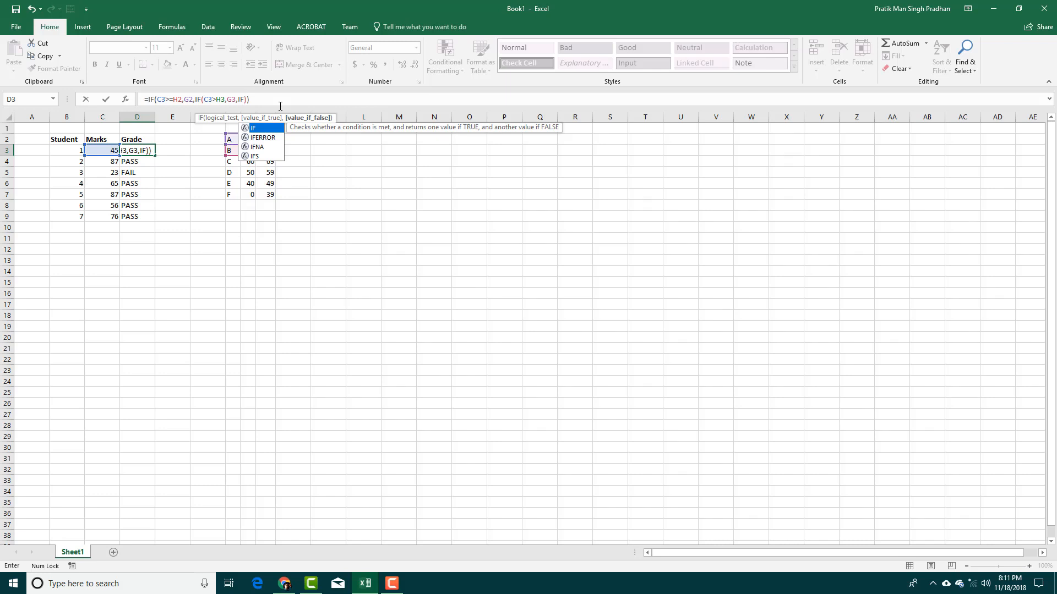
text(())
key(Return)
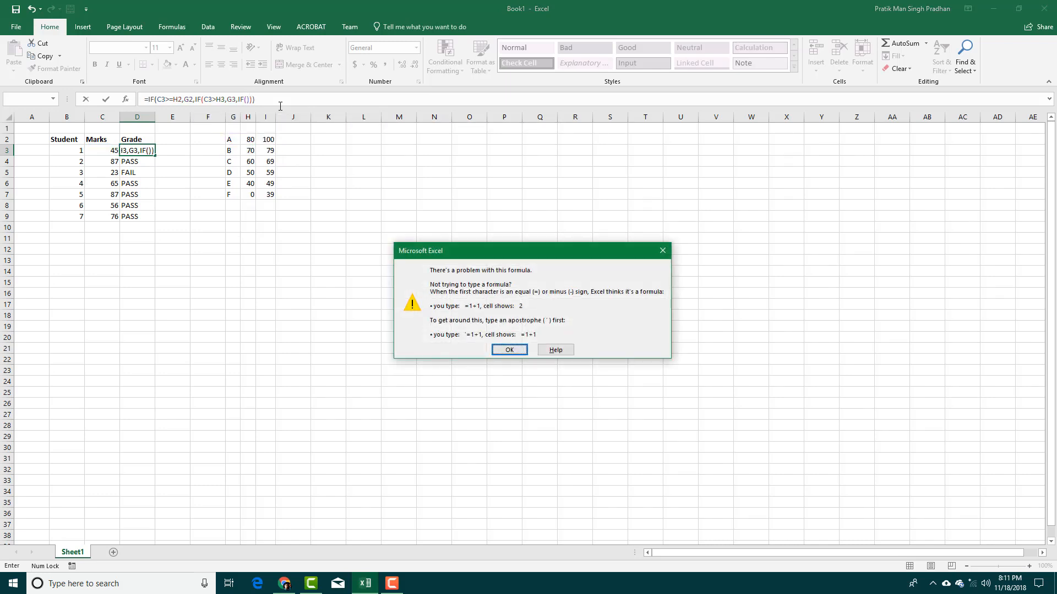
Add the test C3>H4 returning G4 plus an empty fourth IF; Excel flags it again.
click(505, 350)
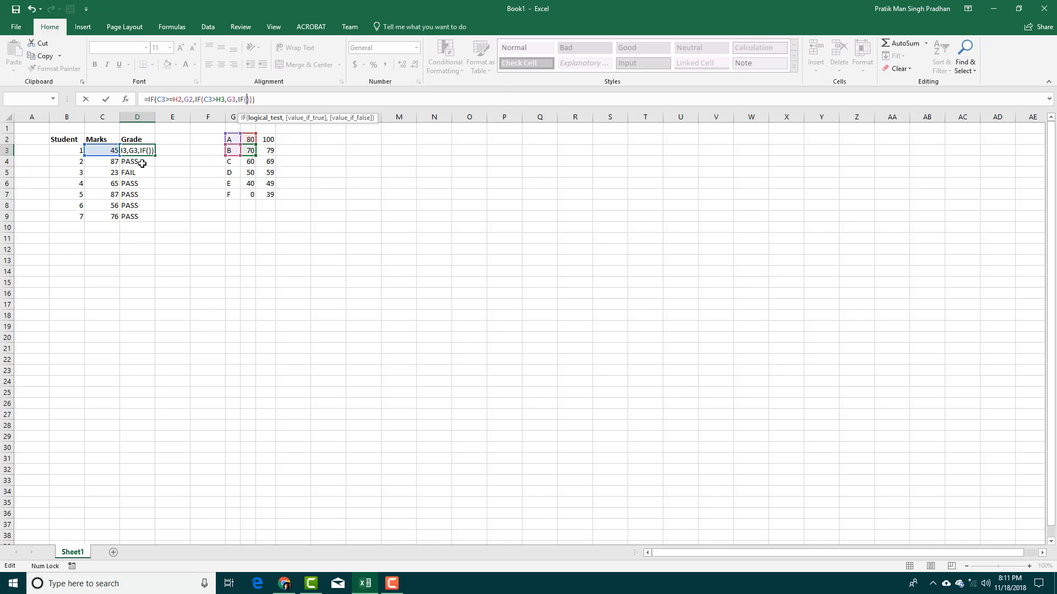
click(111, 150)
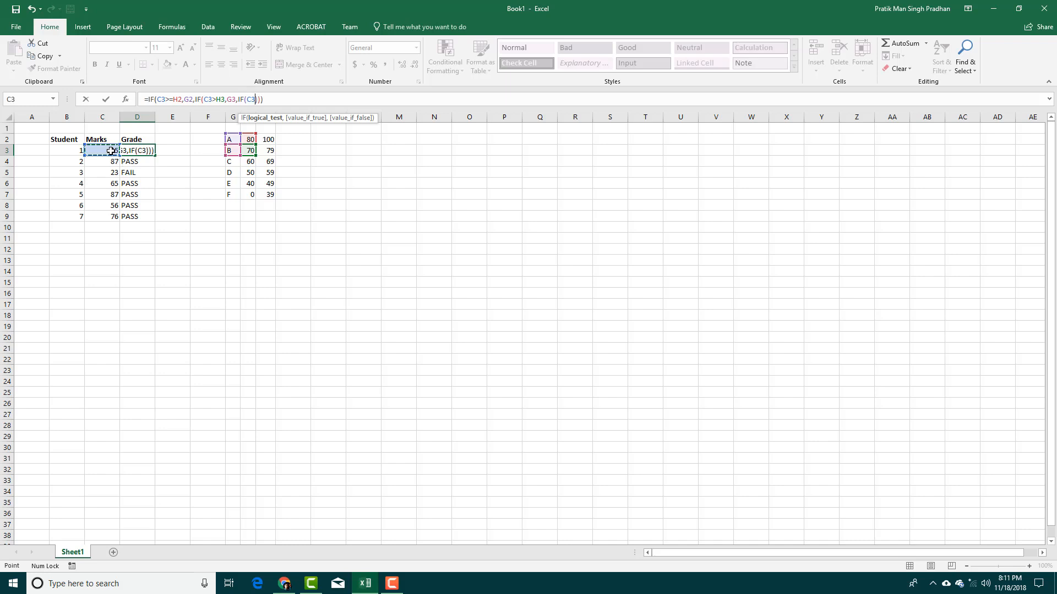
text(>)
click(247, 162)
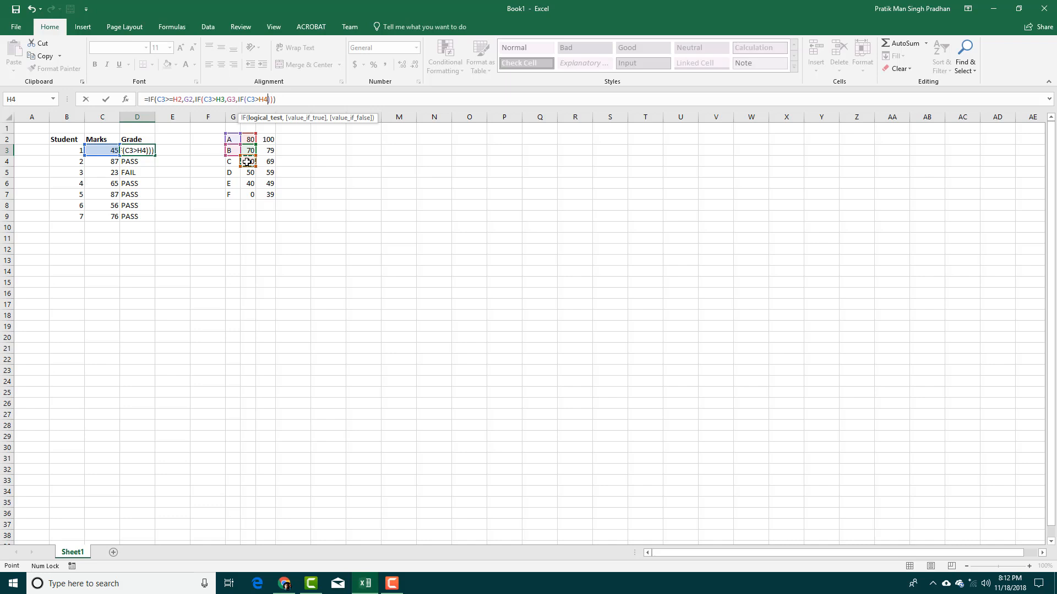
text(,)
click(235, 162)
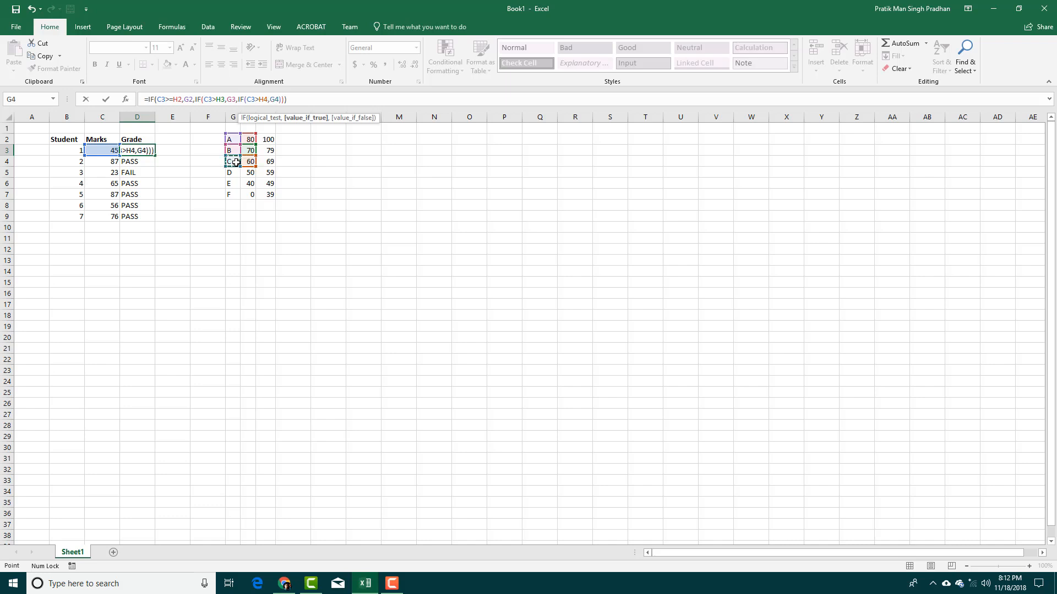
text(,)
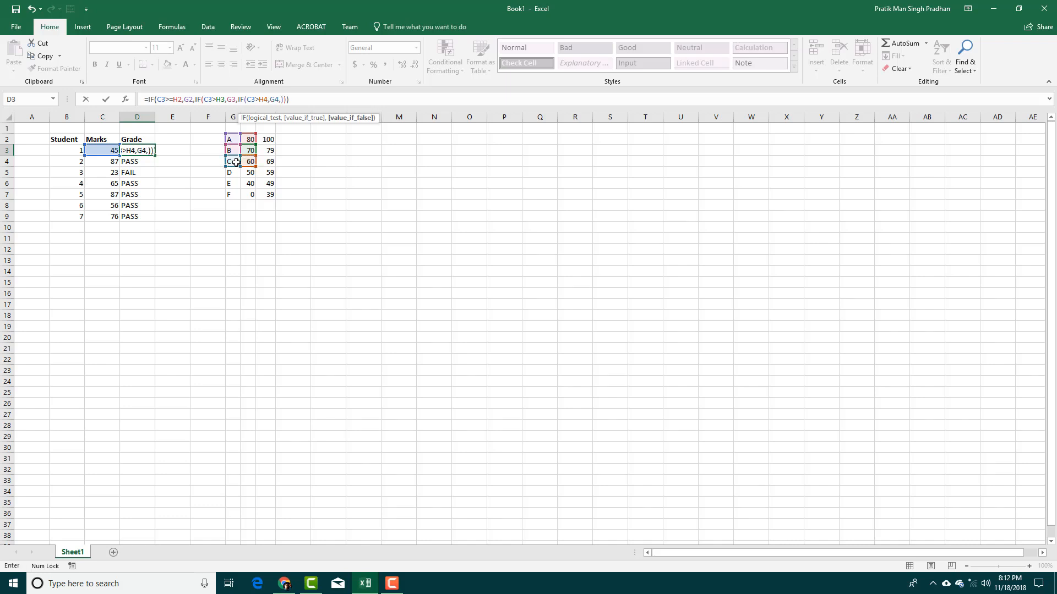
text(IF())))
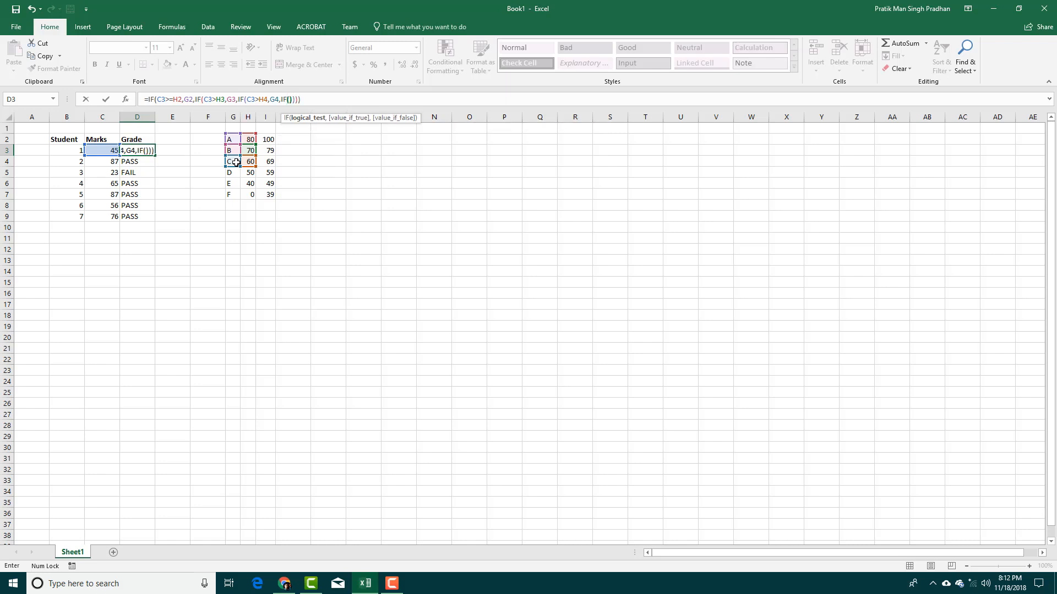
key(Return)
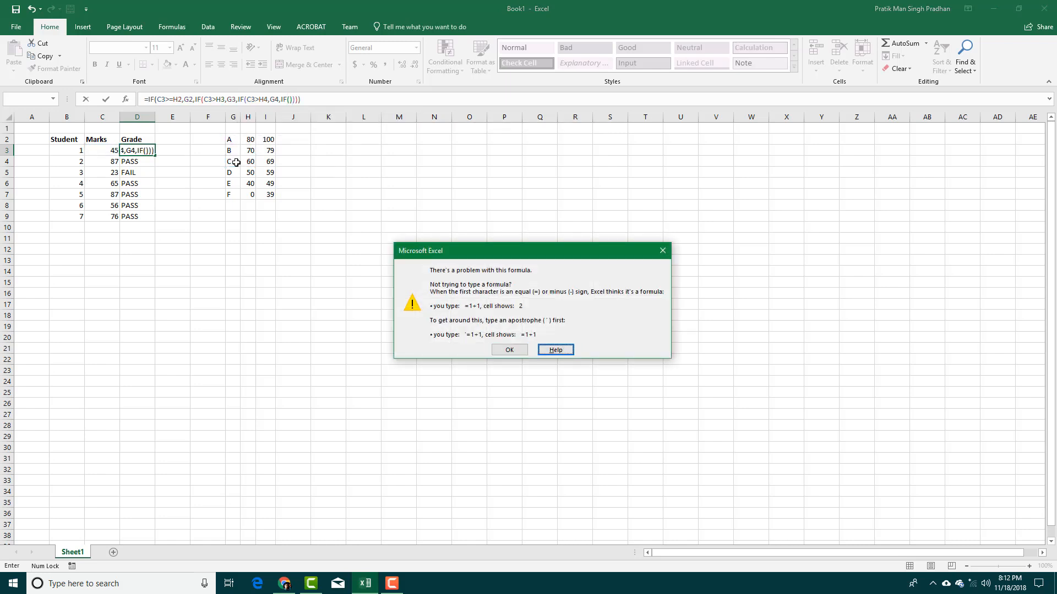
Add the test C3>H5 returning G5, followed by another nested IF.
click(662, 251)
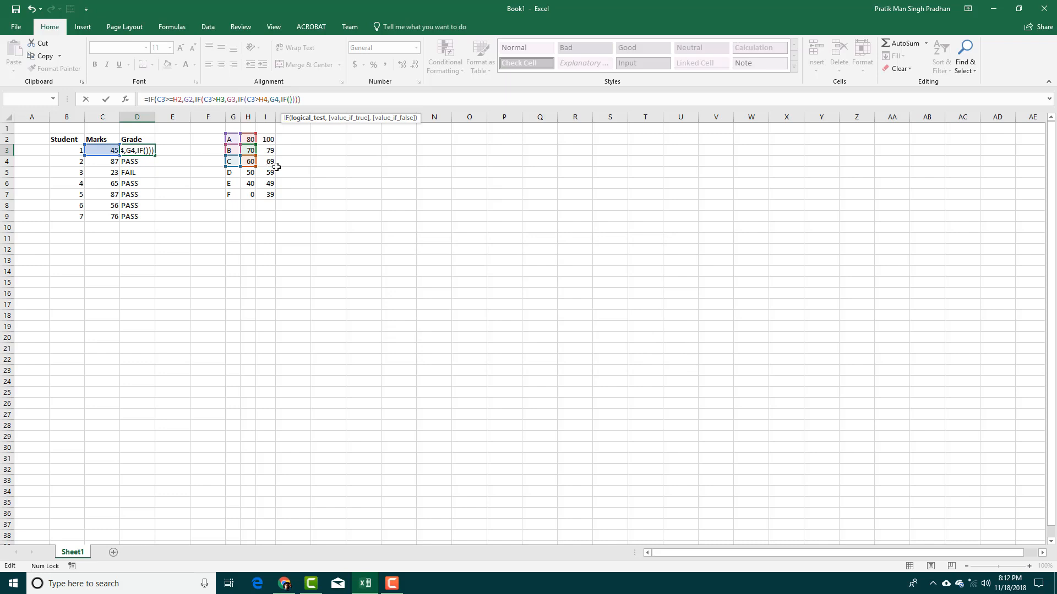
click(100, 151)
text(>)
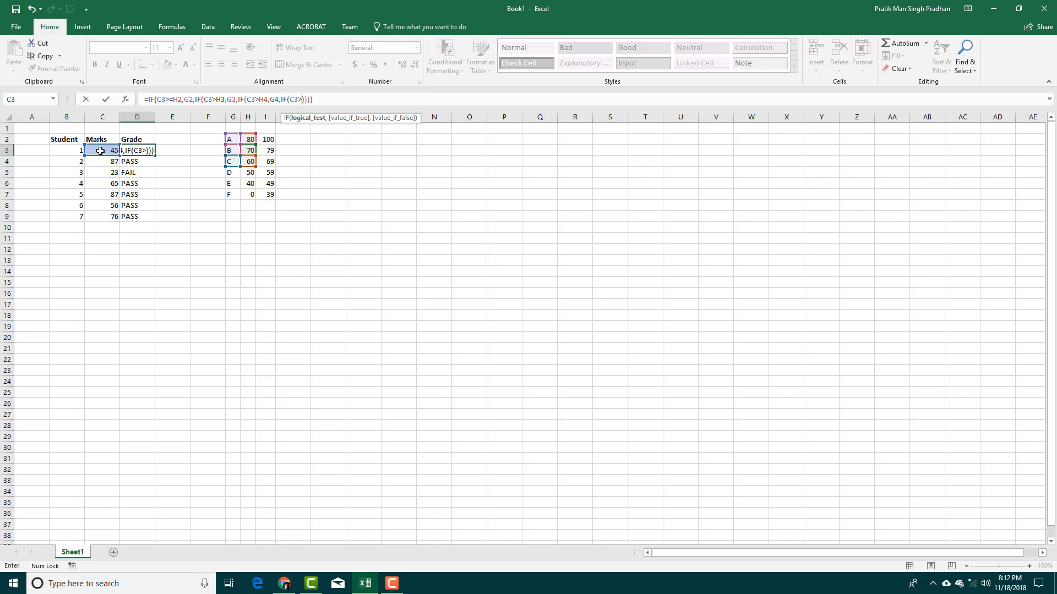
click(249, 174)
text(,)
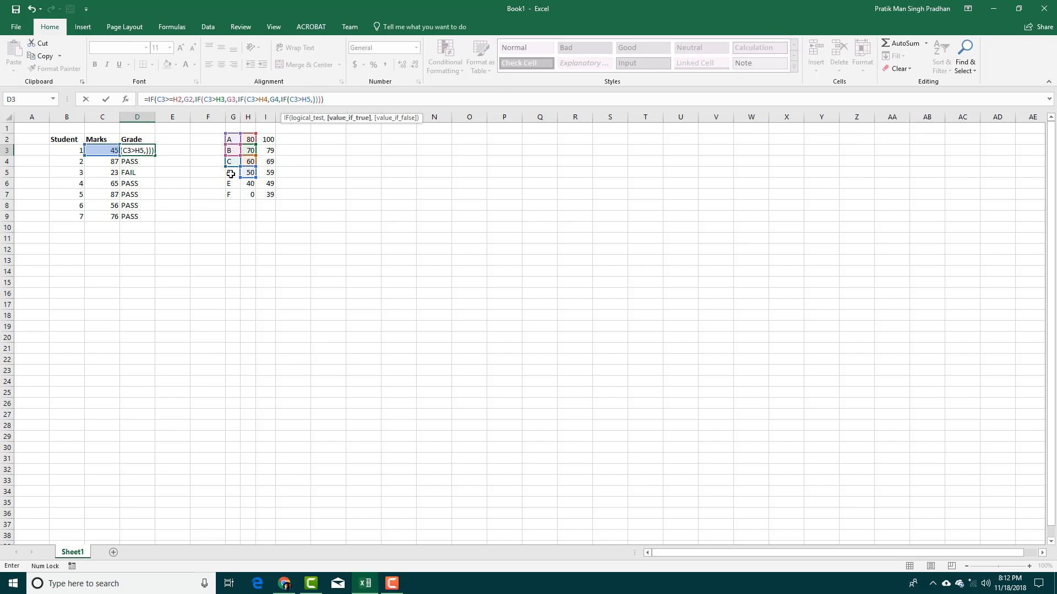
click(232, 174)
text(,)
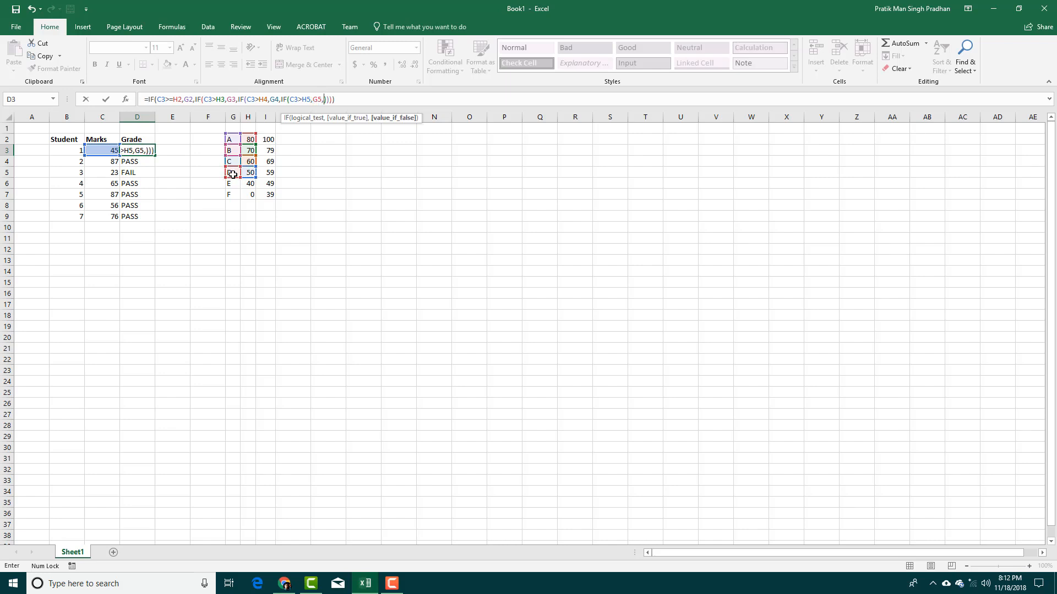
text(IF)
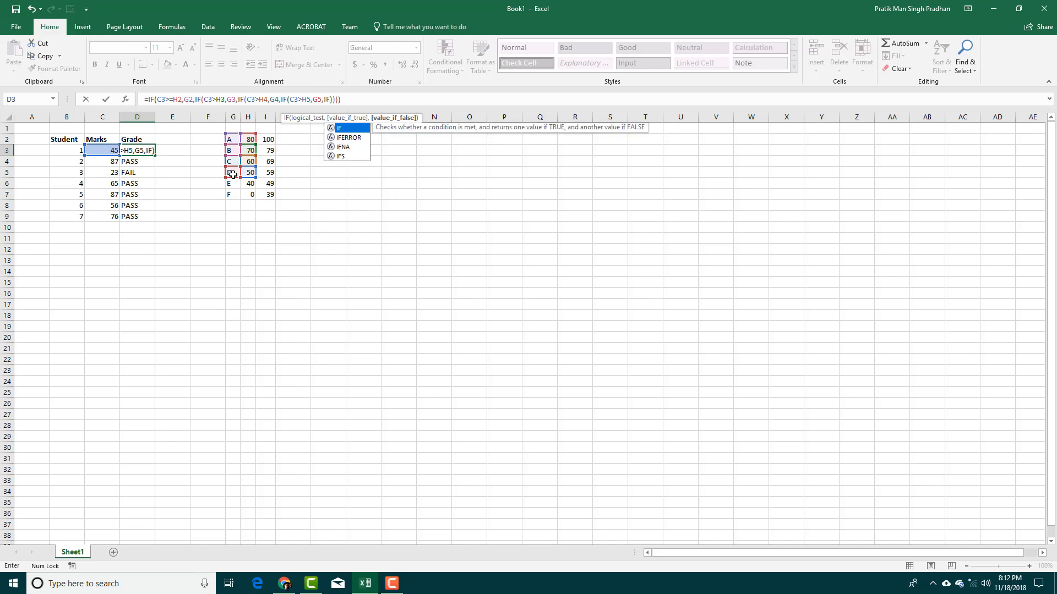
text(())
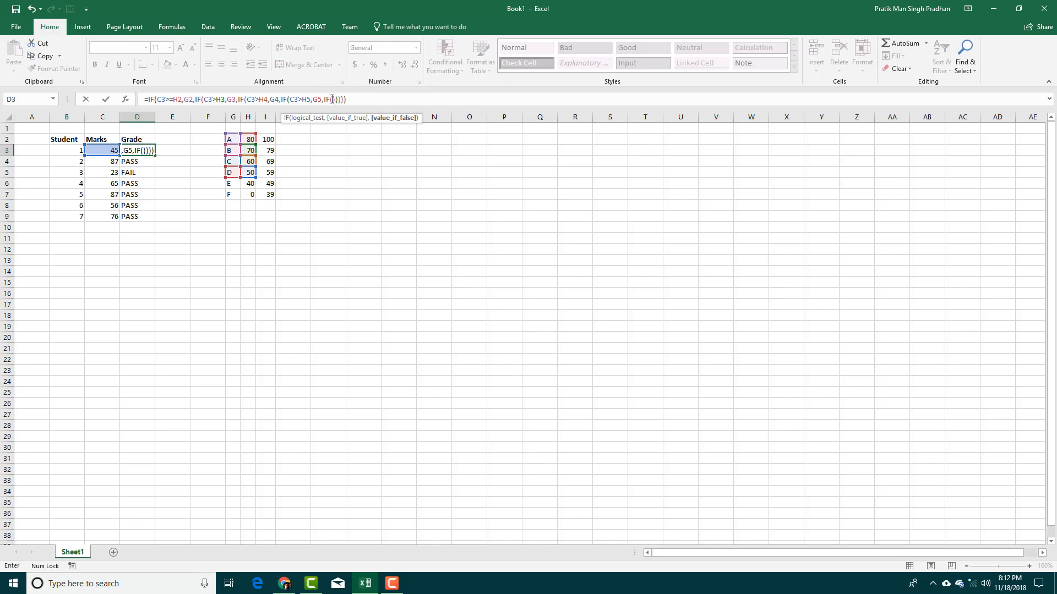
Complete the last IF: C3>H6 gives G6, otherwise G7.
key(Left)
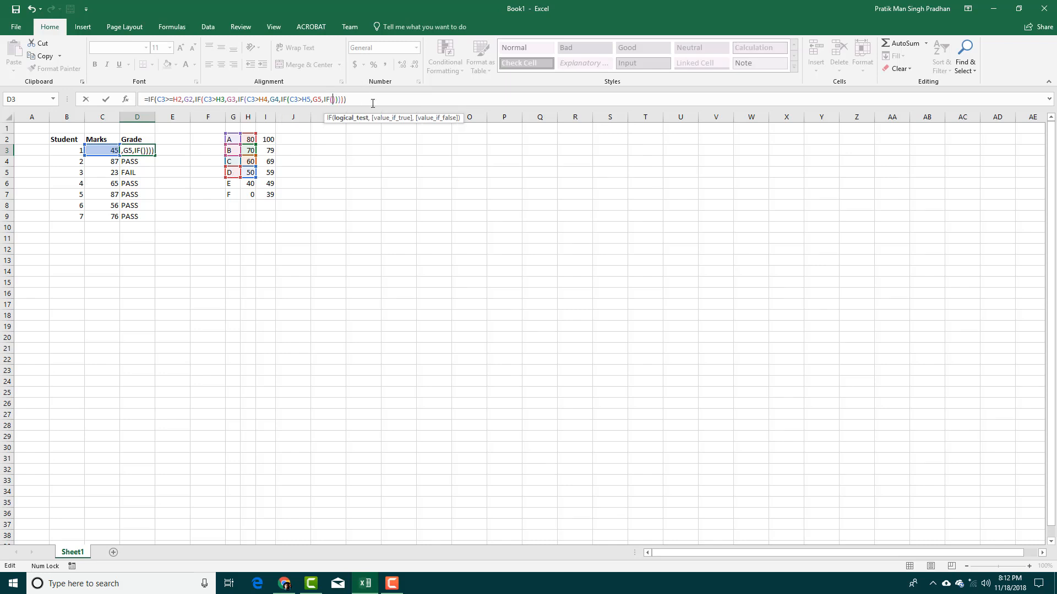
click(112, 151)
text(>)
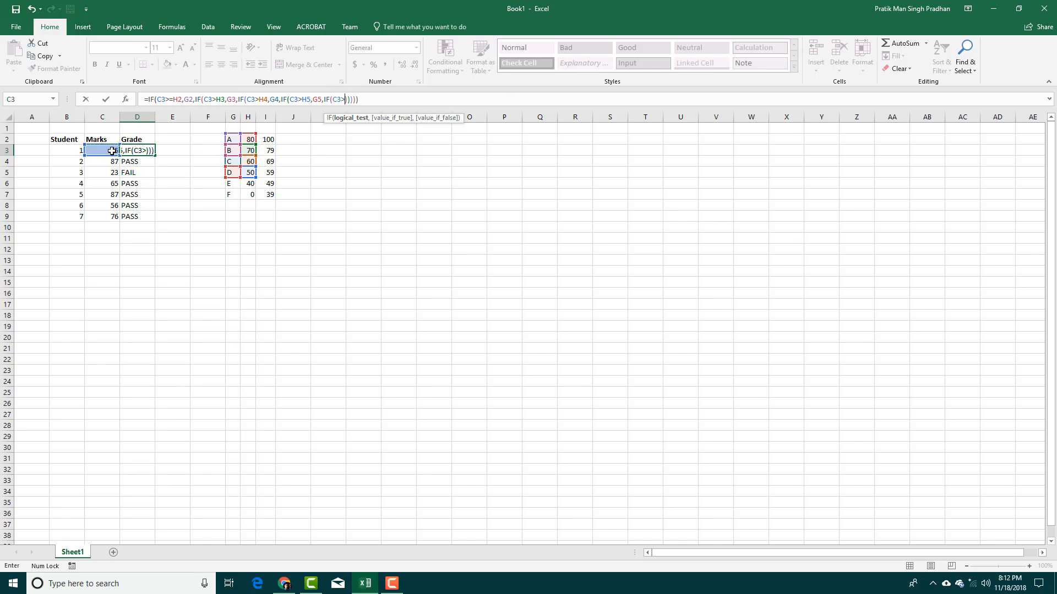
click(246, 185)
text(,)
click(234, 185)
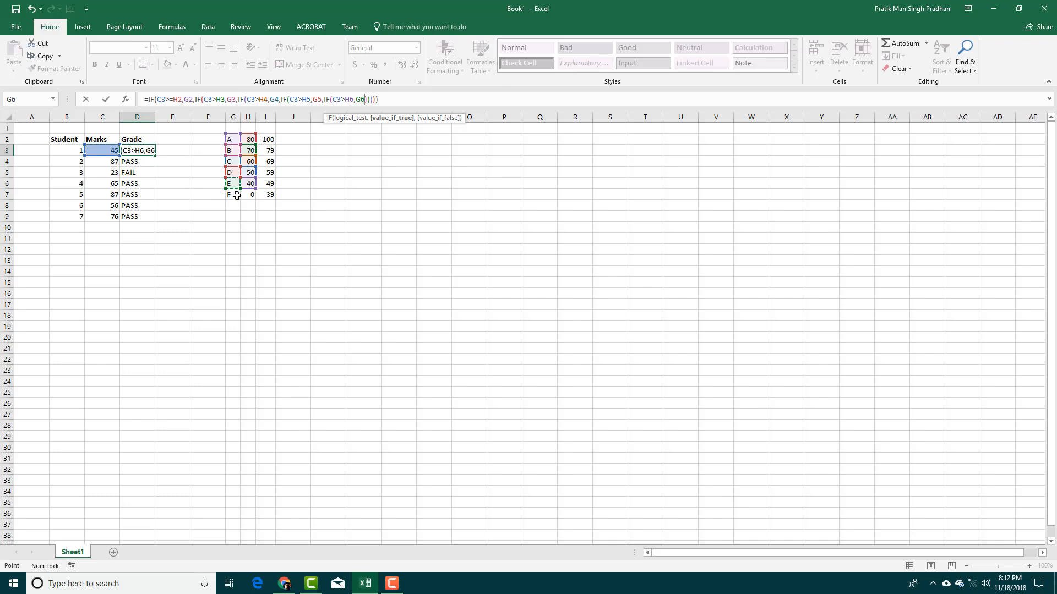
text(,)
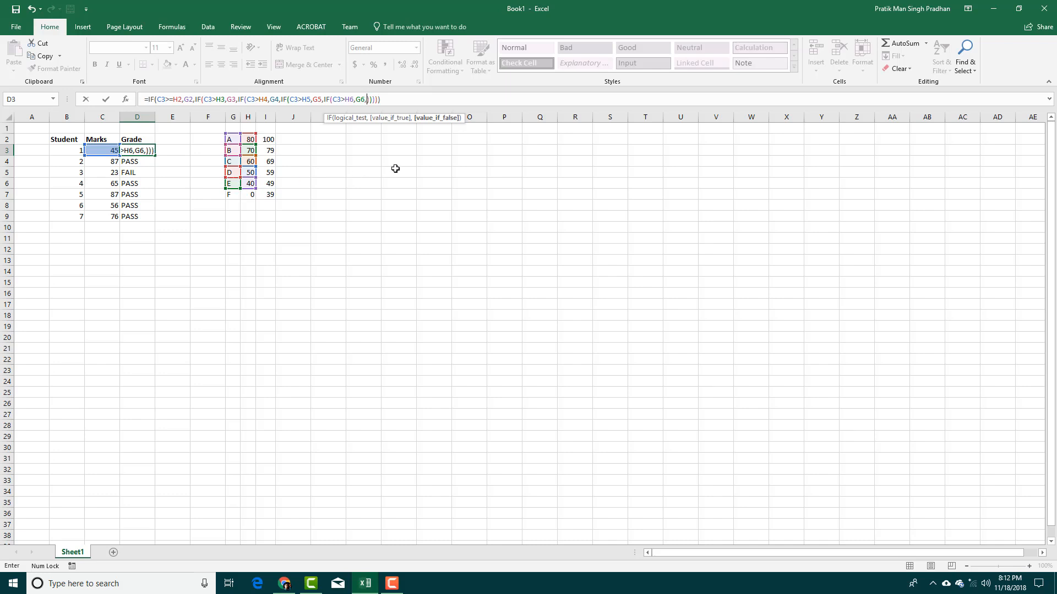
click(233, 195)
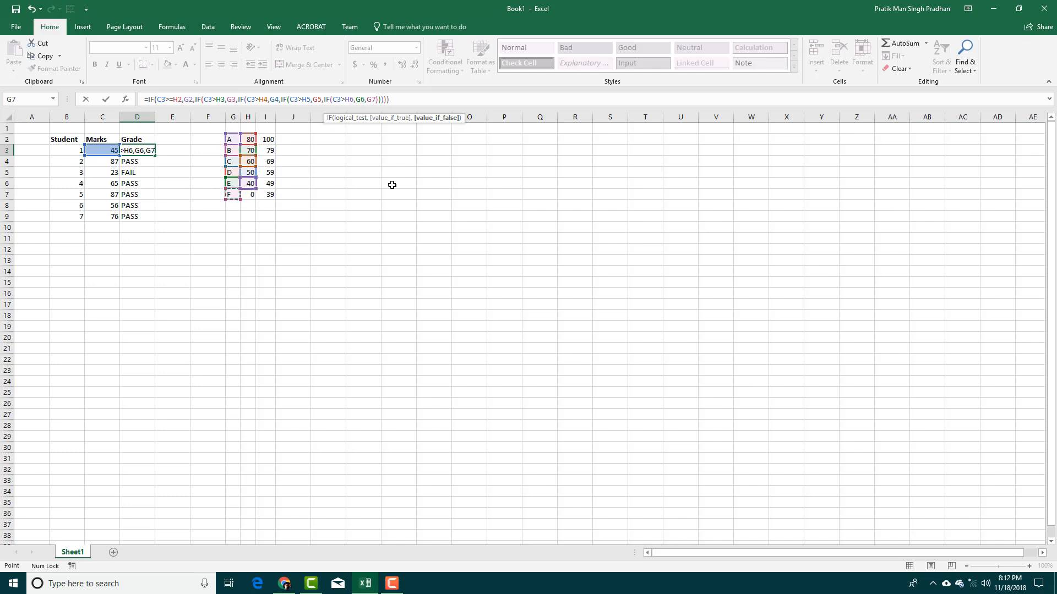
click(405, 105)
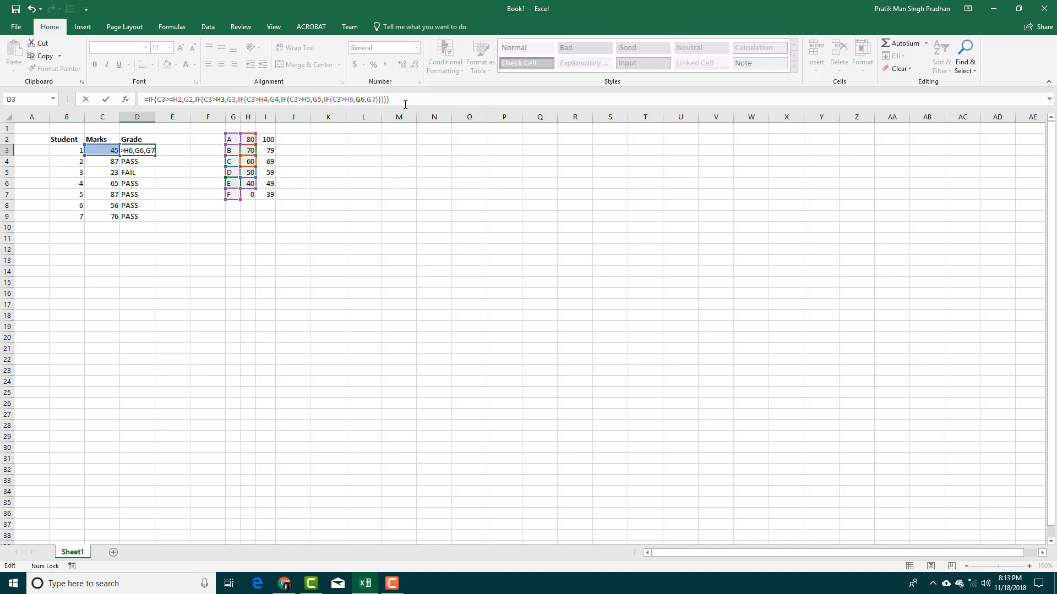
Commit the nested grade formula, fill it down to D9, and recopy D8 into D9.
key(Return)
click(145, 152)
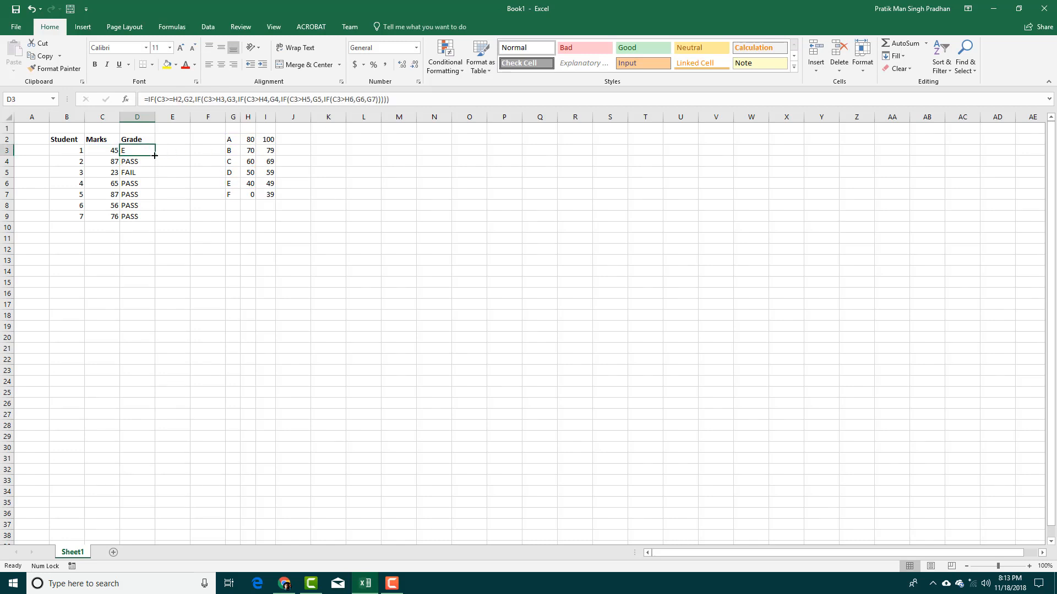
drag(155, 157, 153, 221)
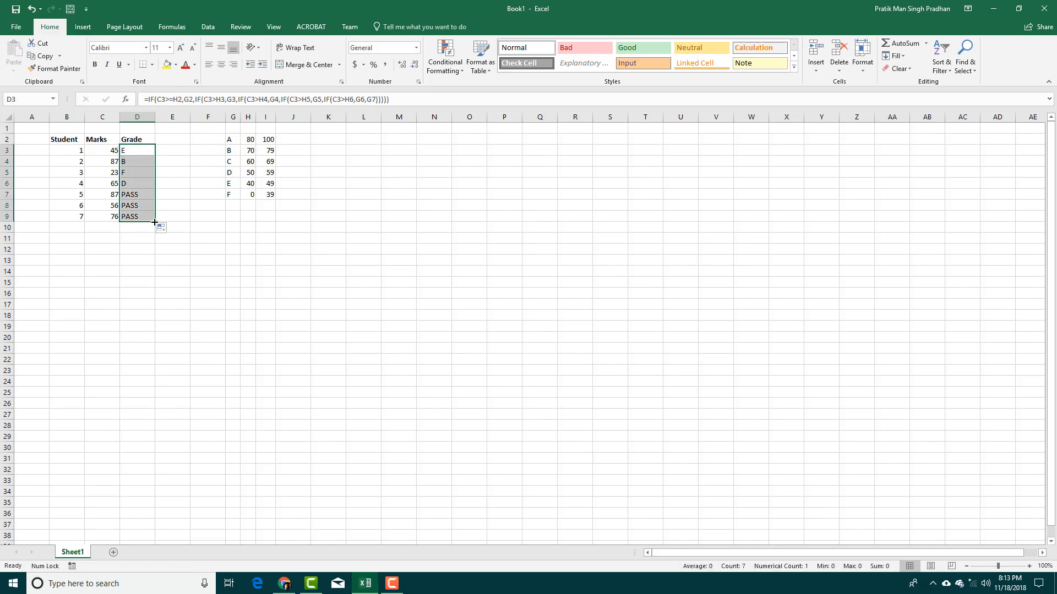
click(179, 216)
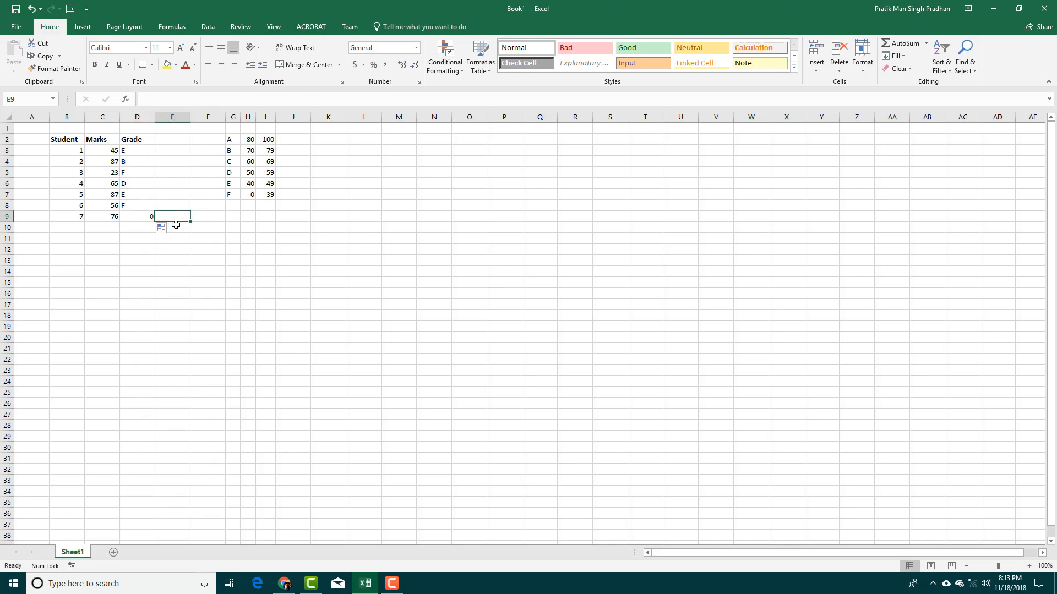
click(139, 218)
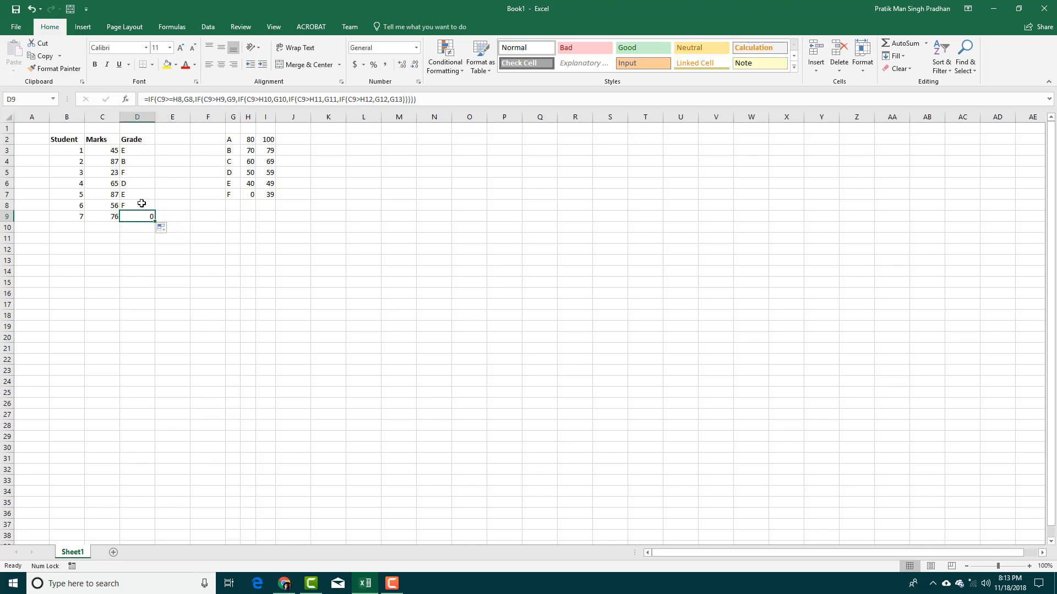
click(142, 203)
drag(154, 212, 155, 223)
click(190, 221)
Refill D3's formula down to D9 and check the shifted references from D8 up to D4.
click(135, 151)
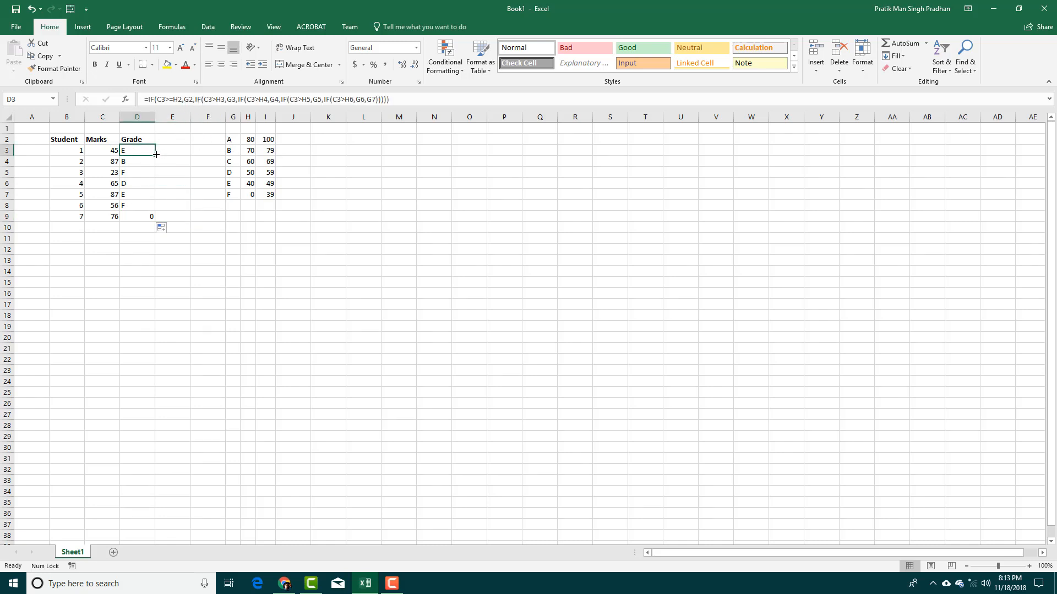
drag(156, 154, 156, 218)
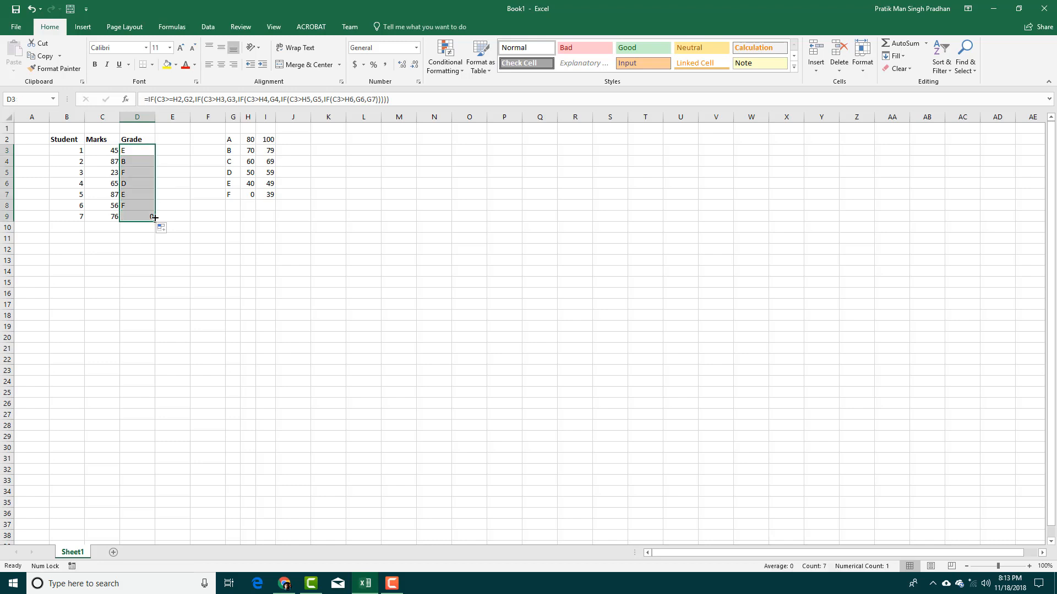
click(166, 190)
click(140, 203)
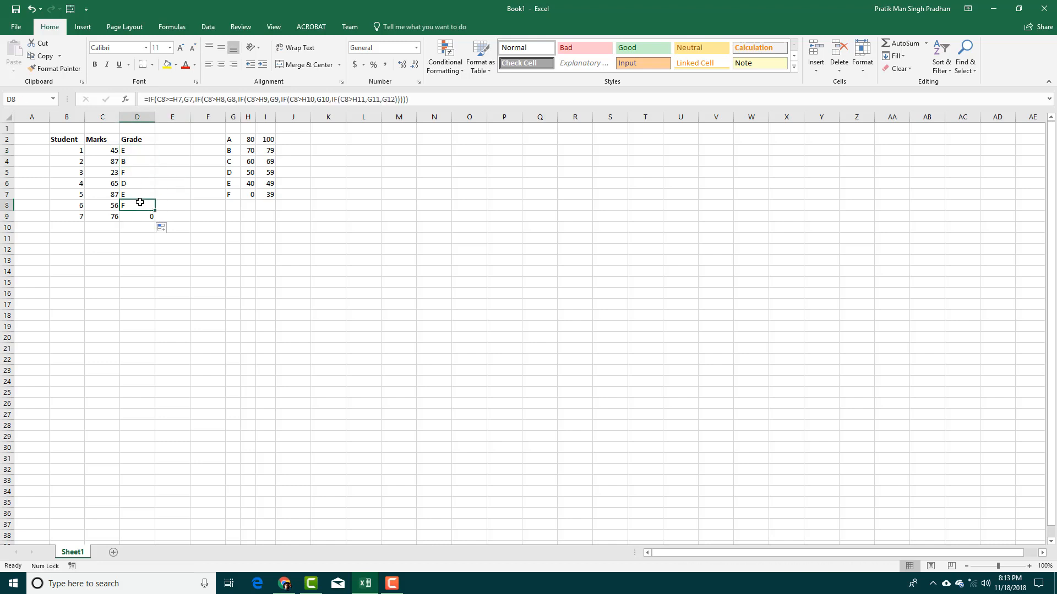
click(140, 193)
click(140, 184)
click(140, 171)
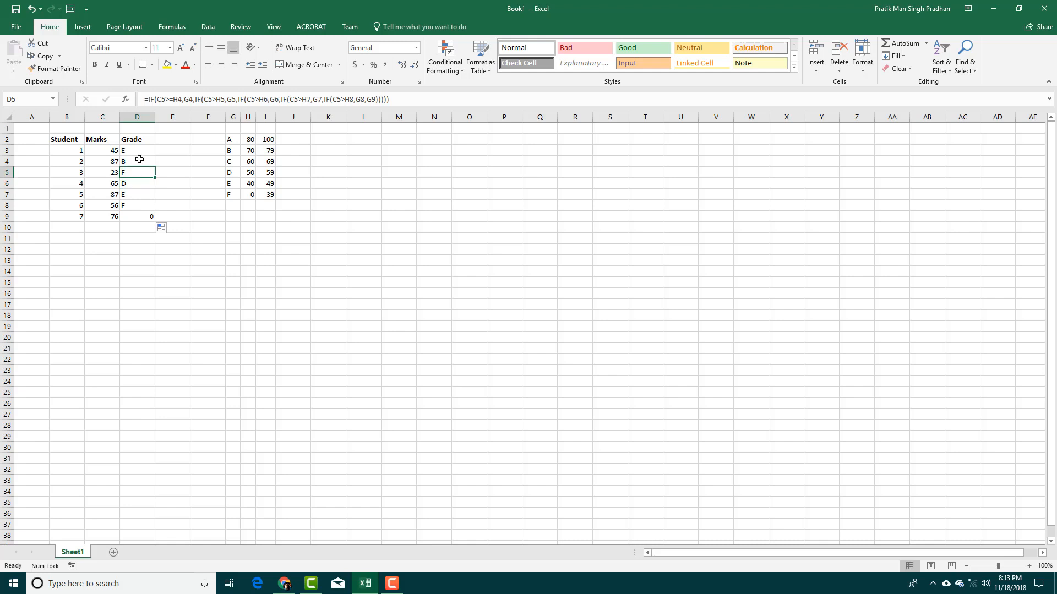
click(138, 159)
click(135, 150)
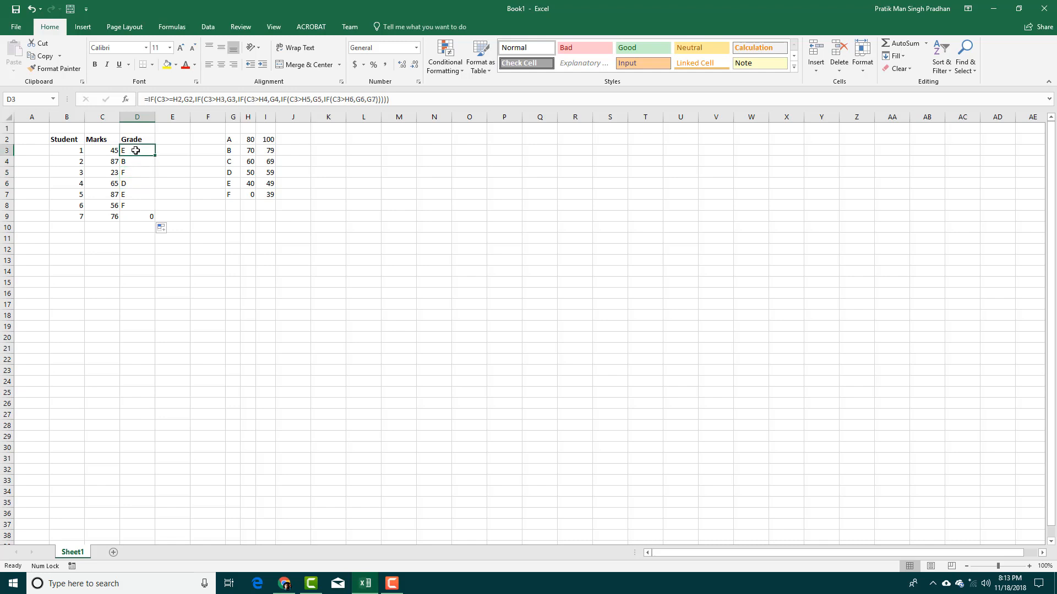
Compare D3's formula with G2 and D4, then open D3's formula for editing.
click(178, 104)
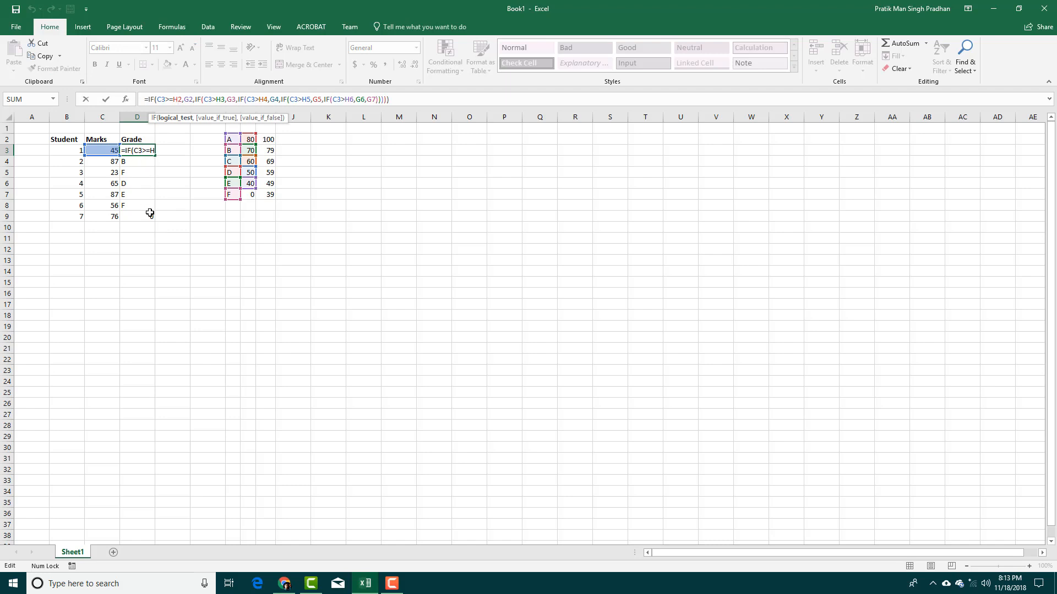
click(150, 169)
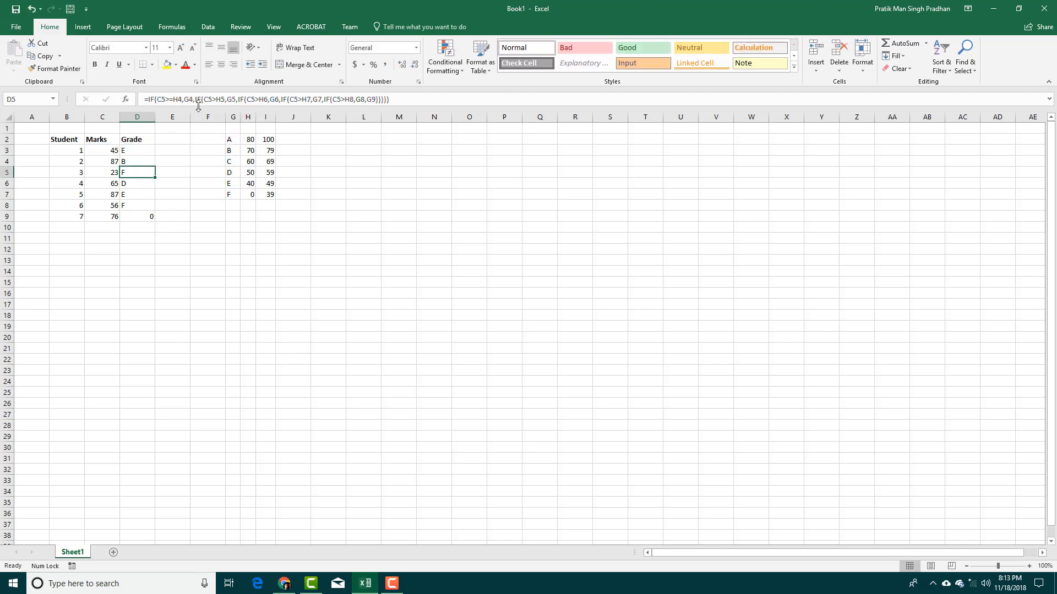
click(230, 141)
click(147, 151)
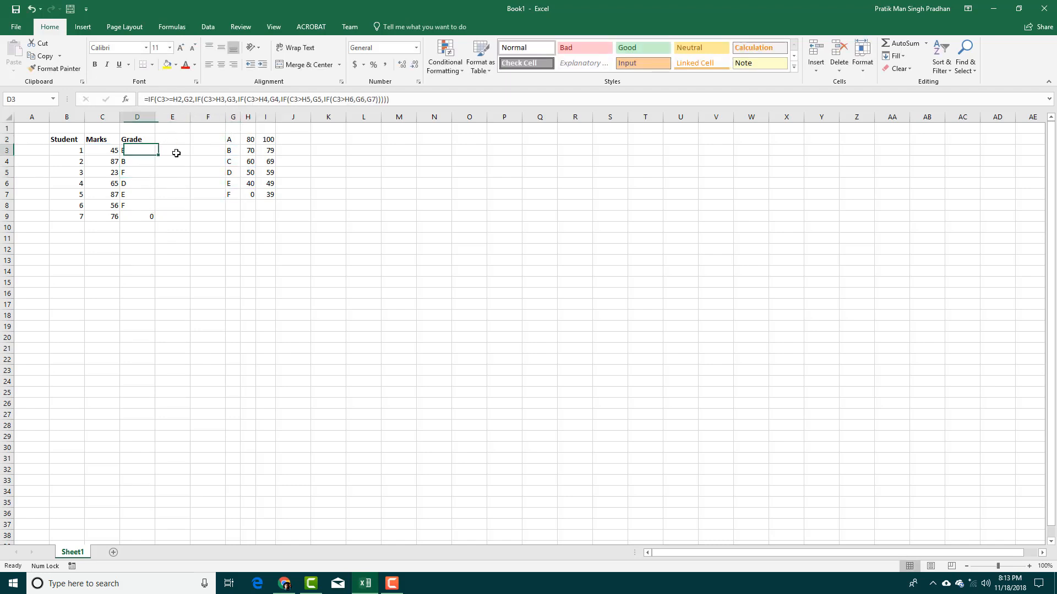
click(230, 143)
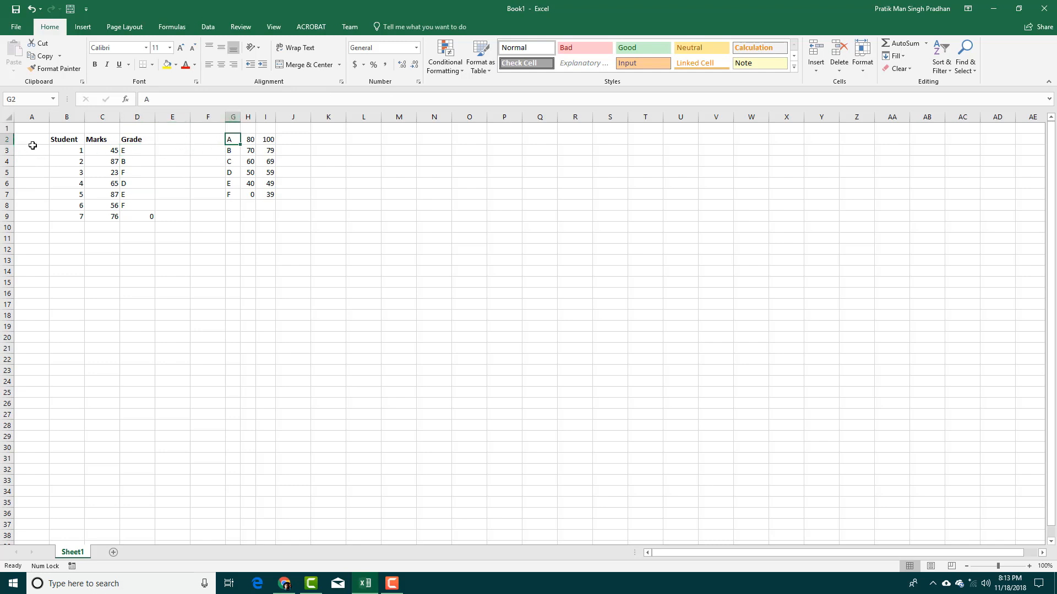
click(135, 151)
click(138, 163)
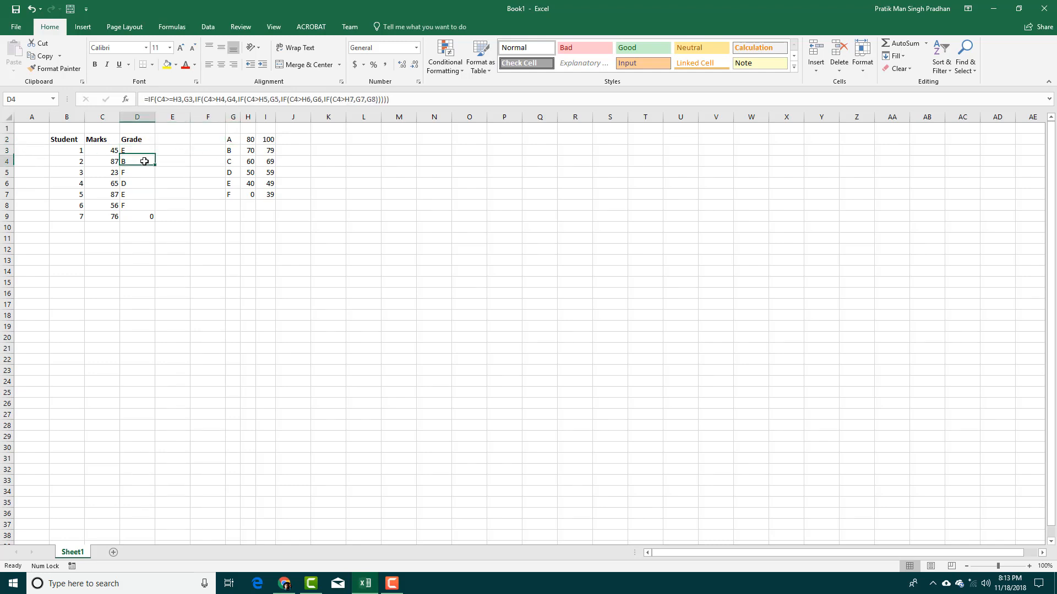
click(129, 152)
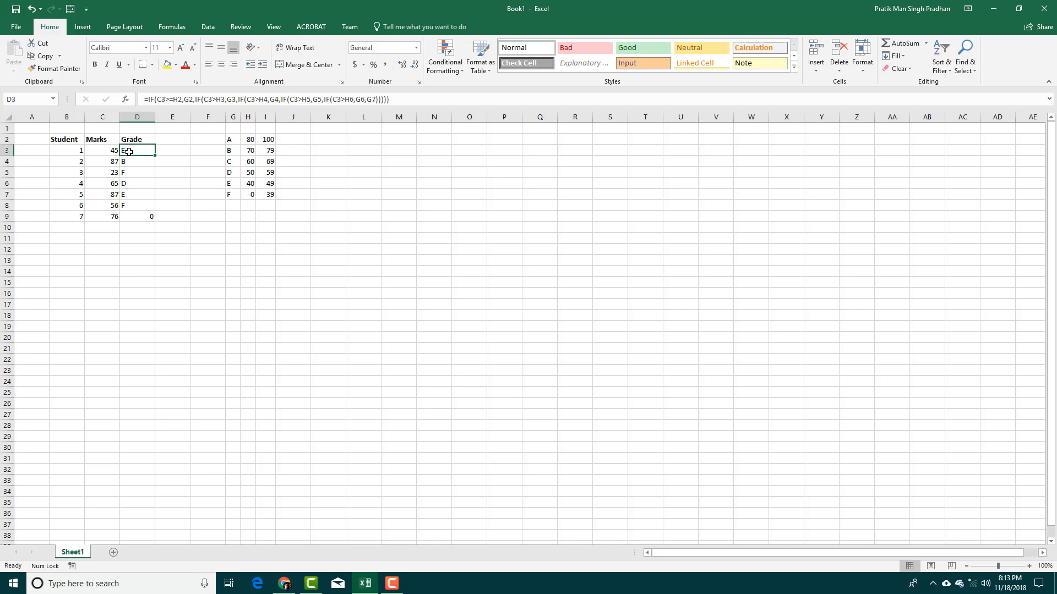
click(189, 101)
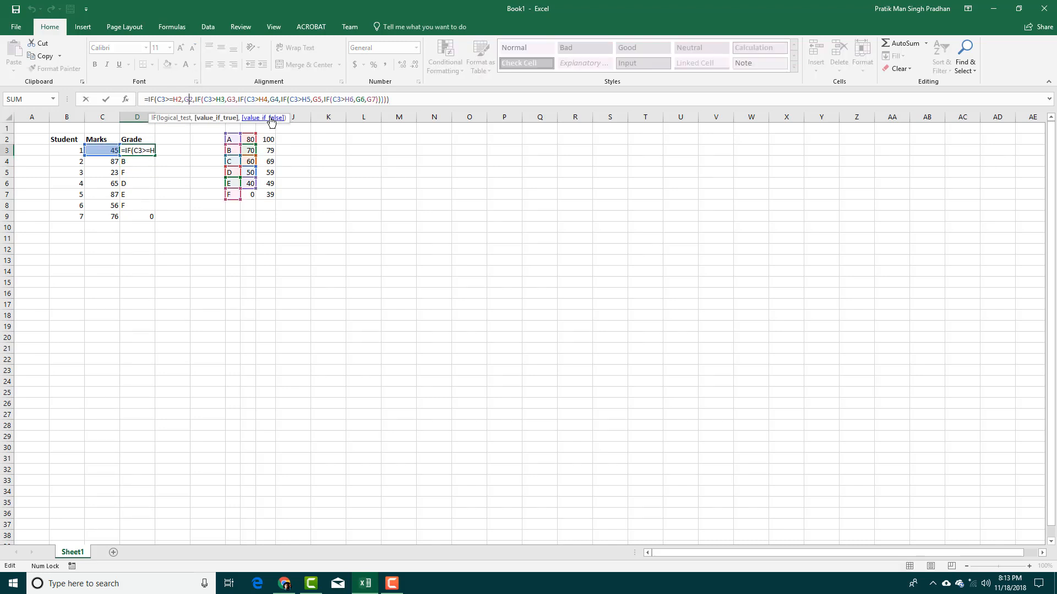
In D3's formula, make the first three IFs' references absolute: $H$2, $G$2, $H$3, $G$3, $H$4, $G$4.
key(Left)
key(Left)
key(Left)
key(Left)
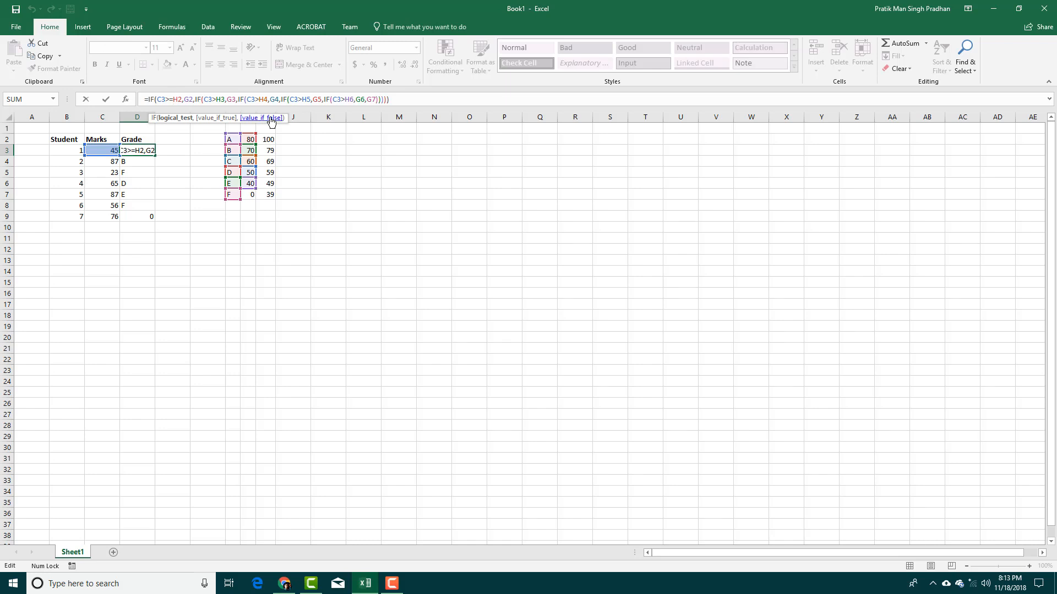
text($)
key(Right)
text($H)
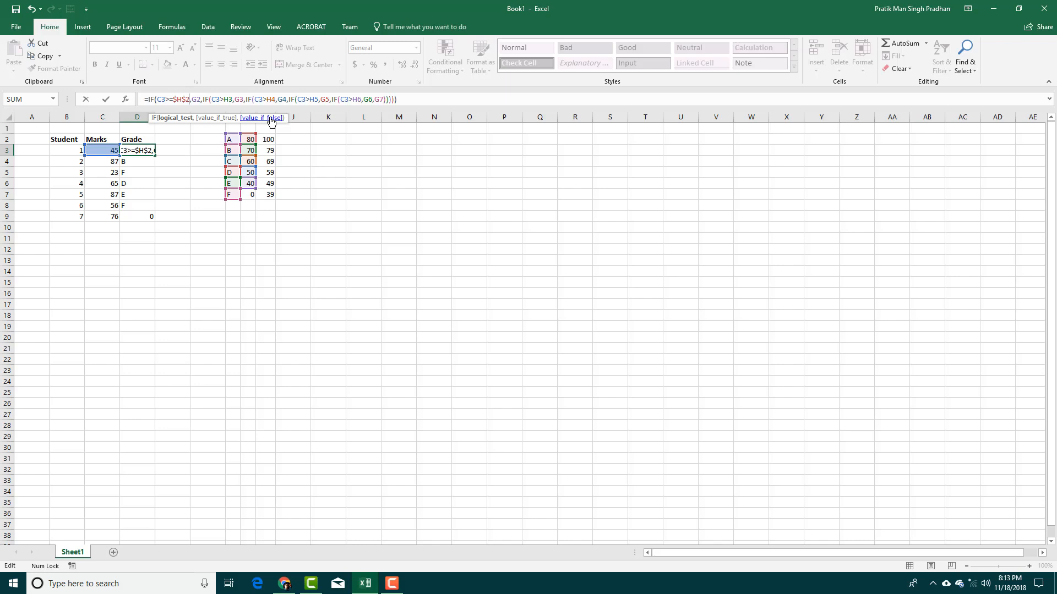
text($)
key(BackSpace)
key(Right)
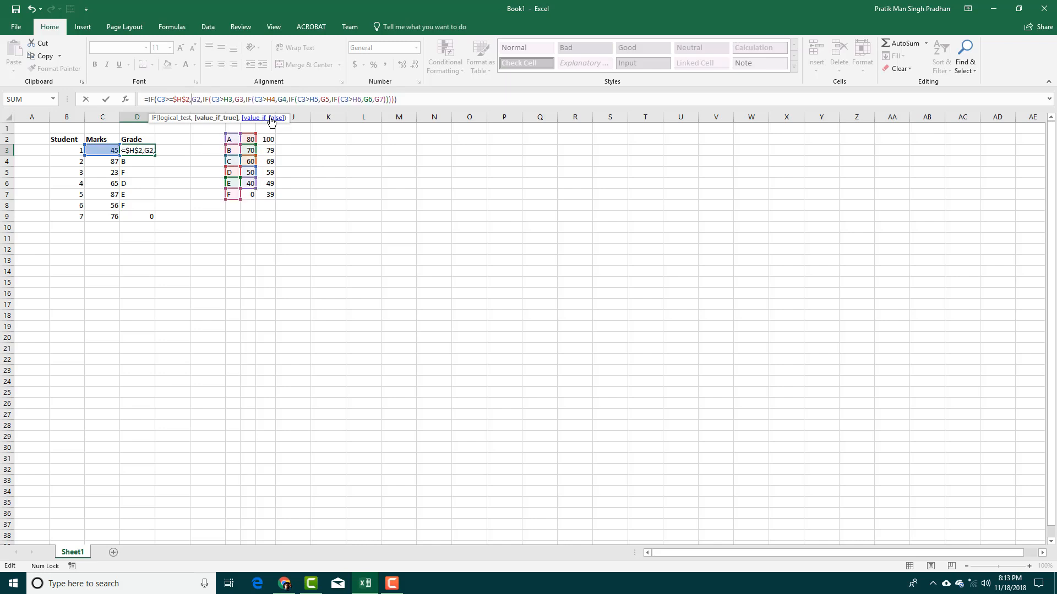
text($)
key(Right)
text($)
key(Right)
key(Right)
key(Right)
key(Right)
key(Right)
key(Right)
key(Right)
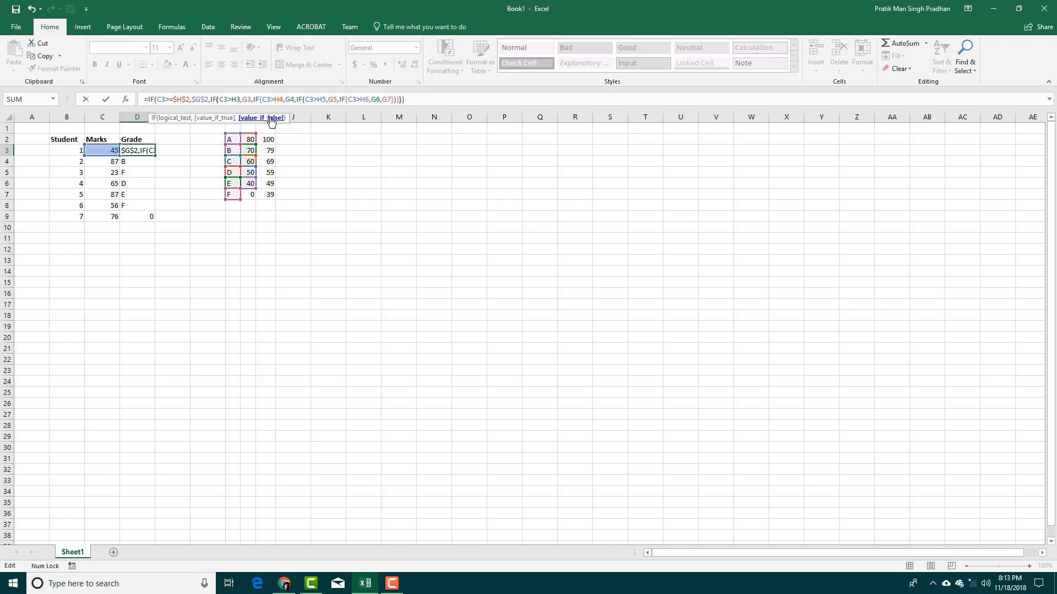
key(Left)
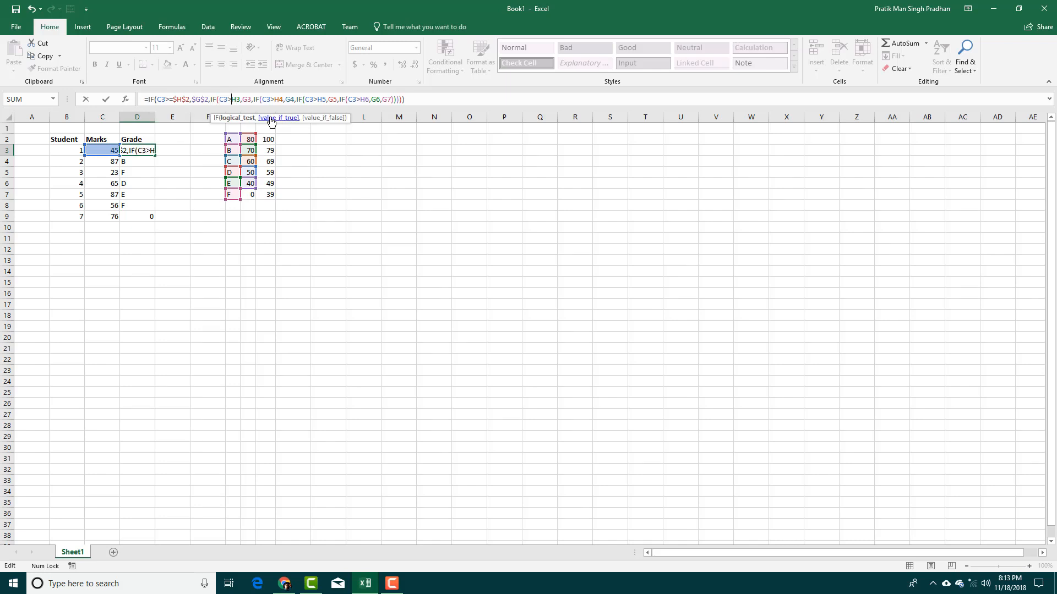
text($)
key(Right)
text($)
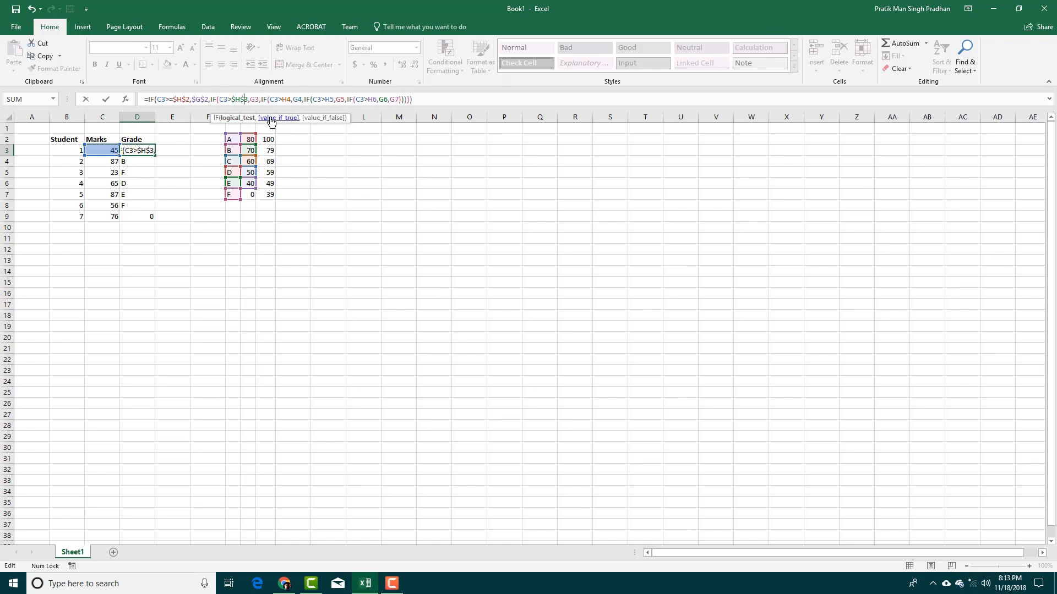
key(Right)
key(Right)
text($)
key(Right)
text($)
key(Right)
key(Right)
key(Right)
key(Right)
key(Right)
key(Right)
key(Right)
key(Right)
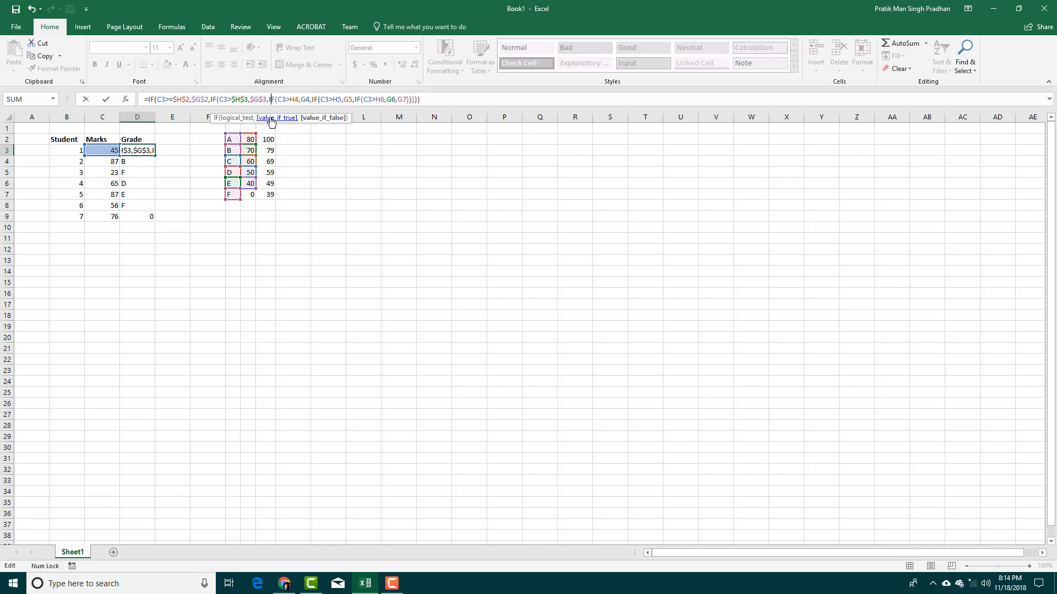
key(Left)
text($)
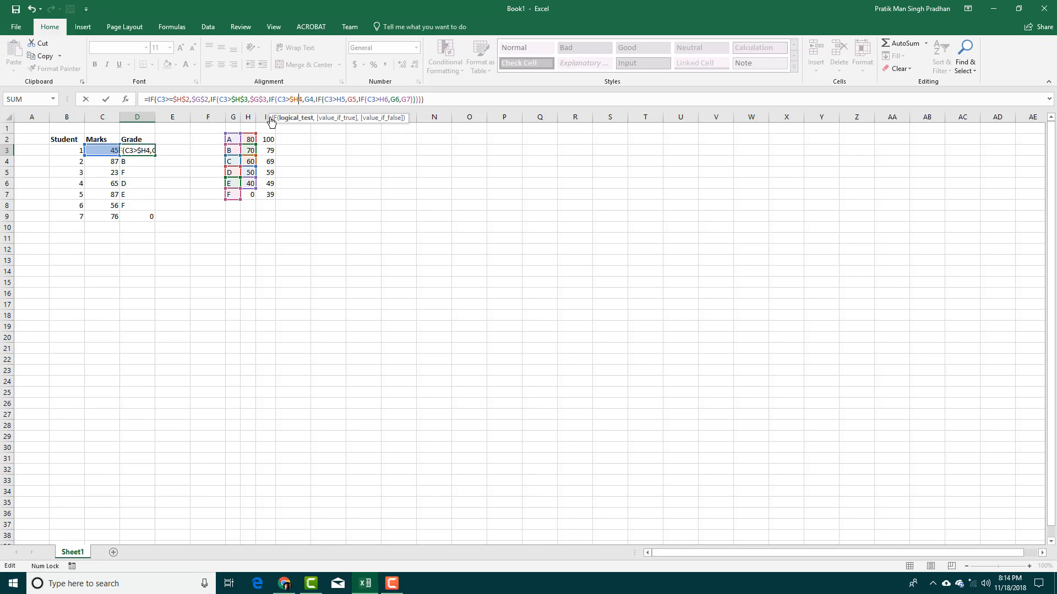
key(Right)
text($)
key(Right)
key(Right)
text($)
key(Right)
text($)
Make the remaining references absolute ($H$5, $G$5, $H$6, $G$6, $G$7) and commit D3's formula.
key(Right)
key(Right)
key(Right)
key(Right)
key(Right)
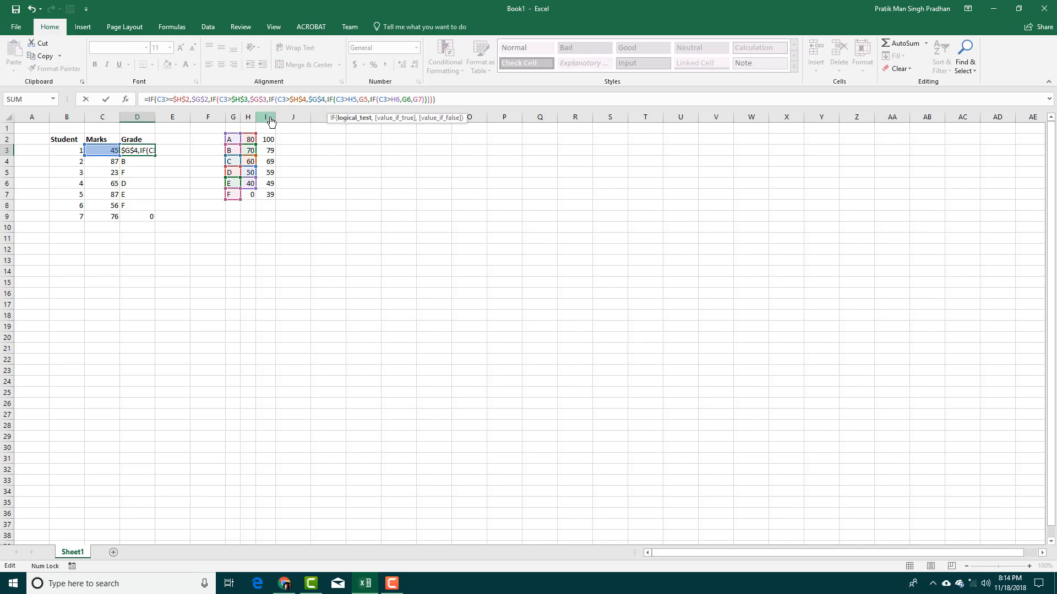
key(Right)
key(Right)
key(Right)
text($)
key(Right)
text($)
key(Right)
key(Right)
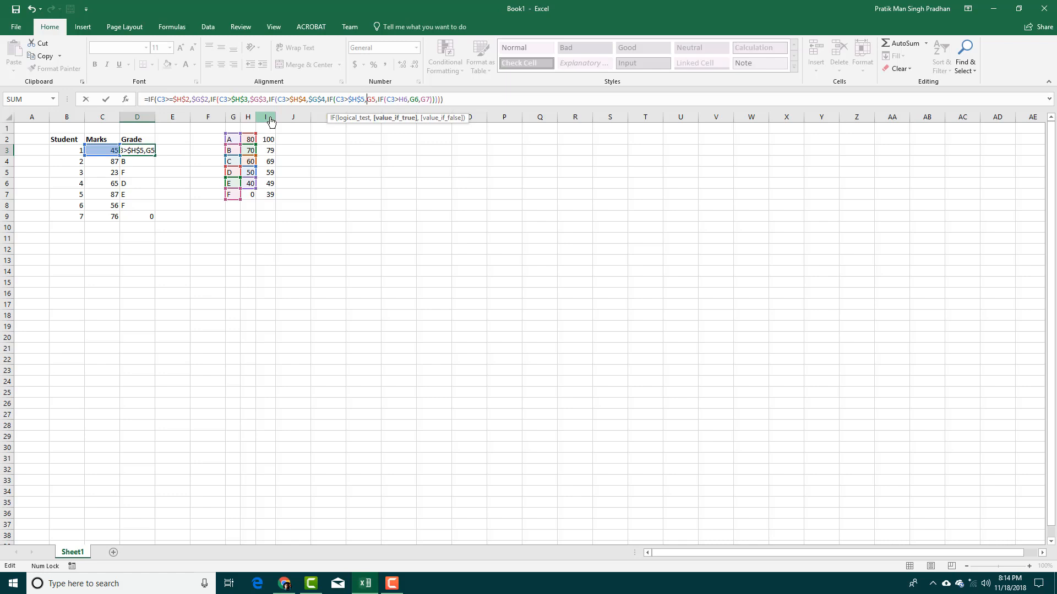
text($)
key(Right)
text($)
key(Right)
key(Right)
key(Right)
key(Right)
key(Right)
key(Right)
key(Right)
key(Right)
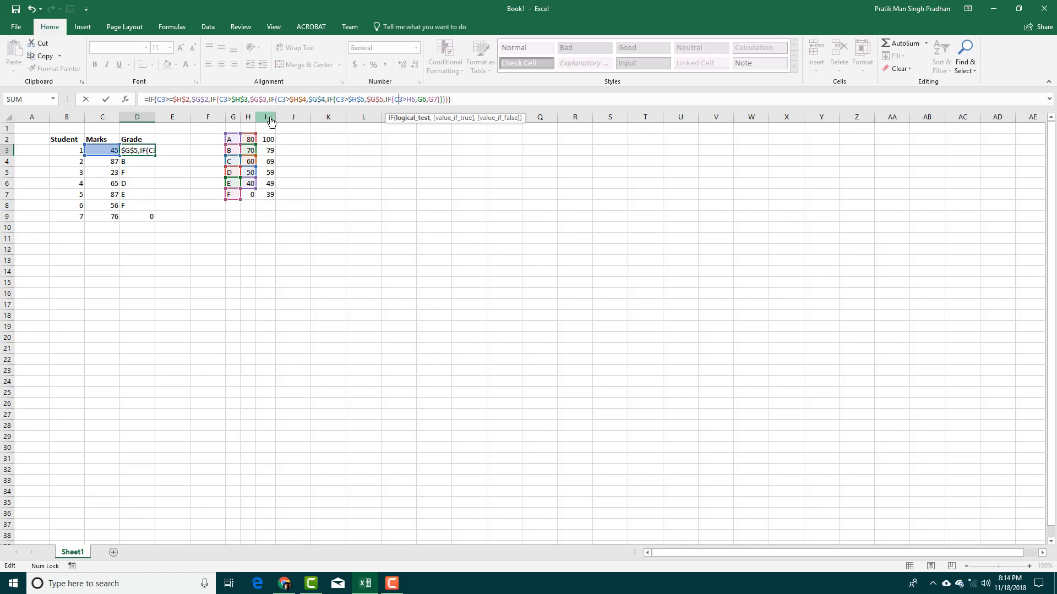
text($)
key(Right)
text($)
key(Right)
key(Right)
text($)
key(Right)
text($)
key(Right)
key(Right)
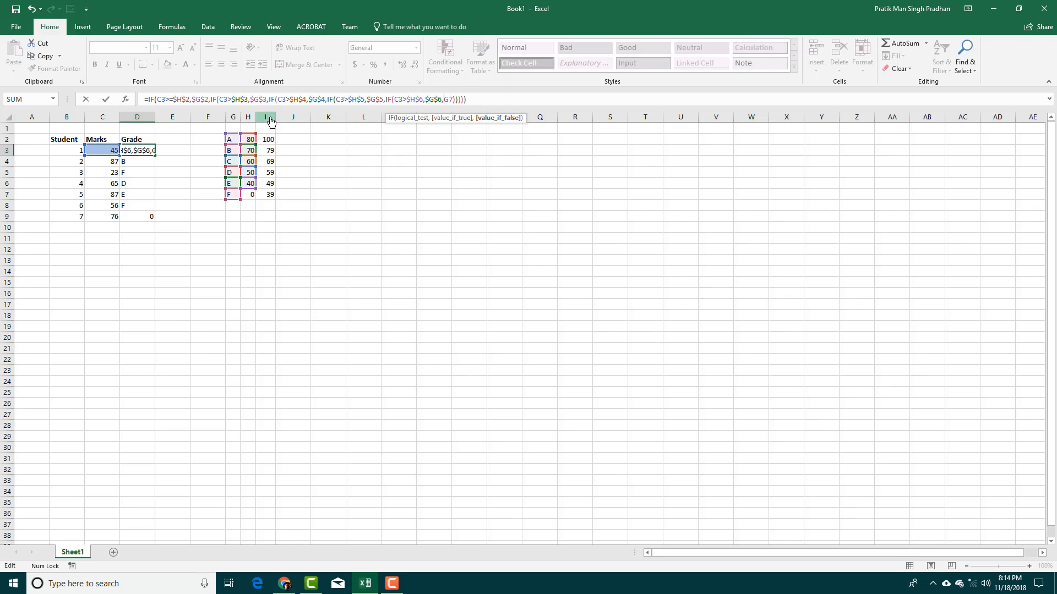
text($)
key(Right)
text($)
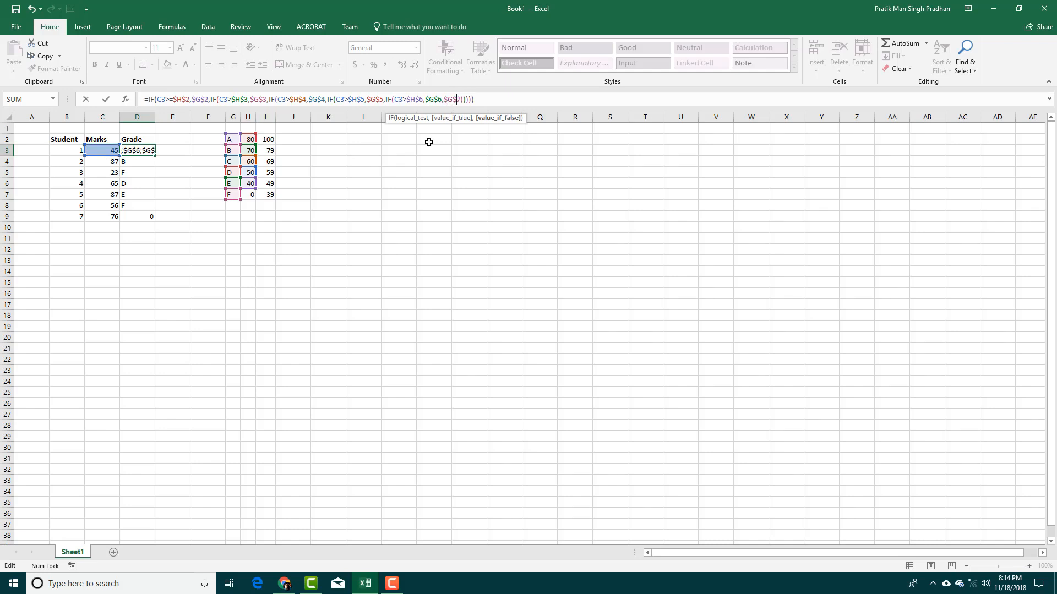
click(534, 95)
key(Return)
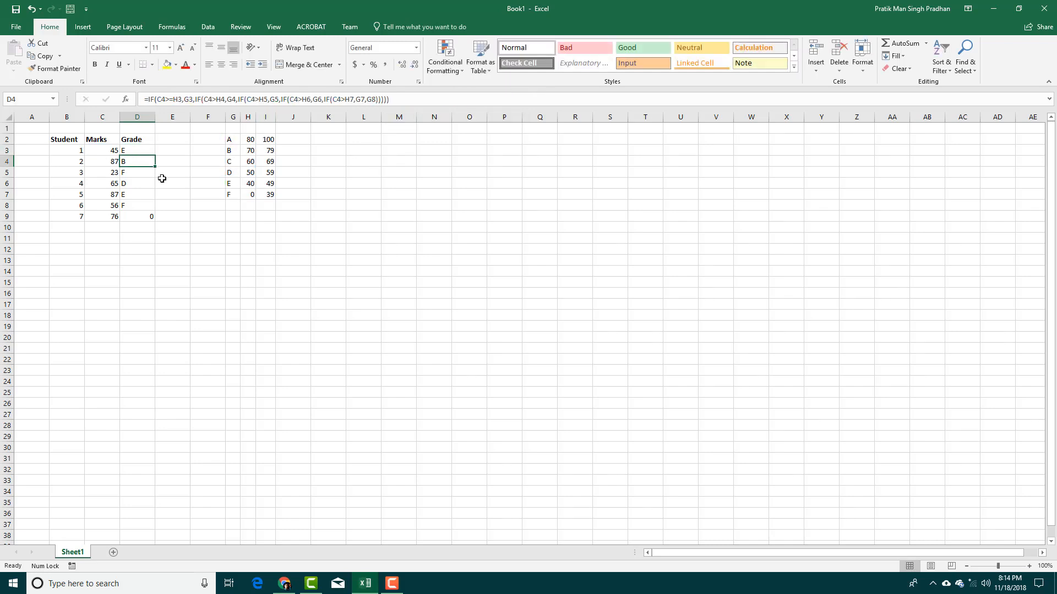
Fill D3's absolute grade formula down through D9.
click(135, 150)
drag(157, 156, 156, 220)
click(179, 182)
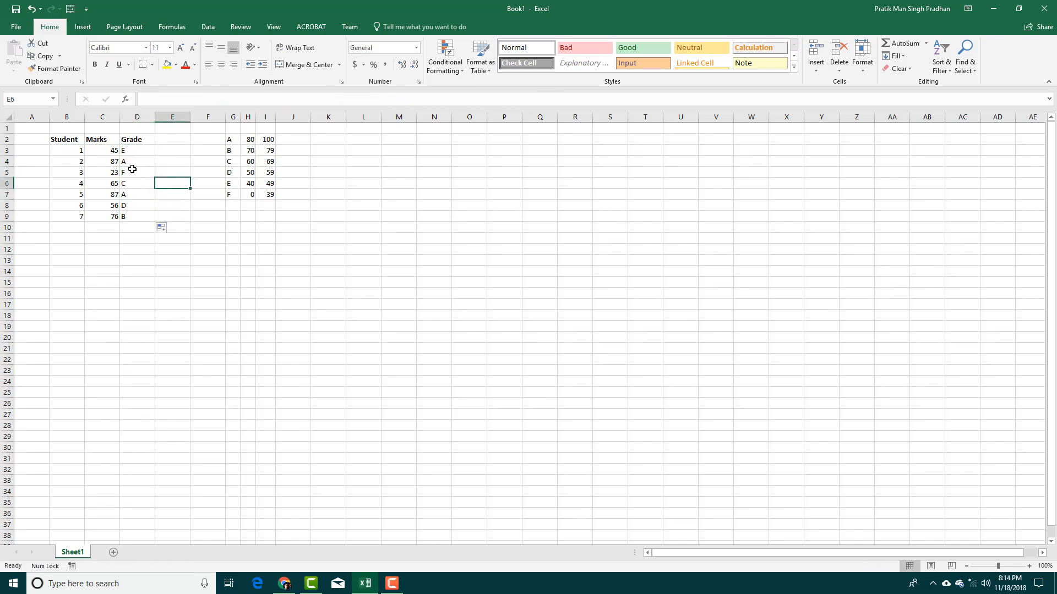
Check the formulas in D3 through D9, then widen column G.
click(136, 150)
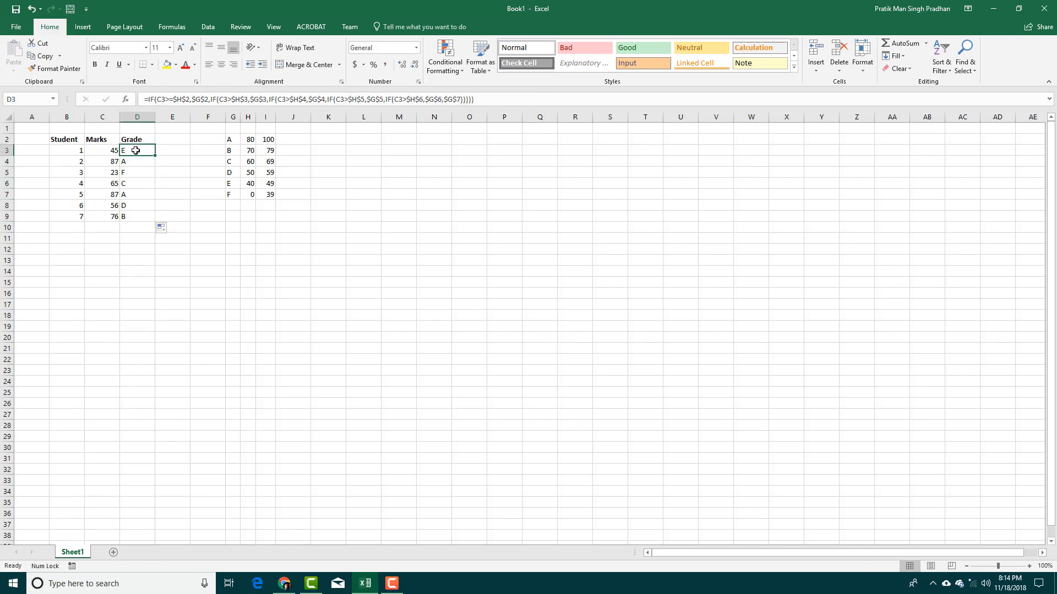
click(108, 154)
click(131, 154)
click(138, 163)
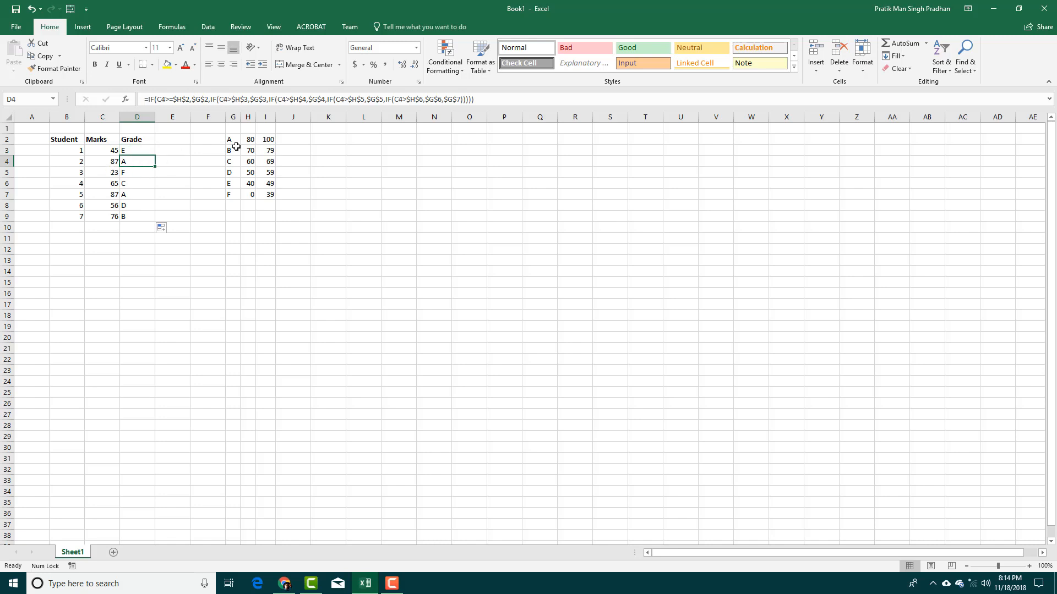
click(147, 176)
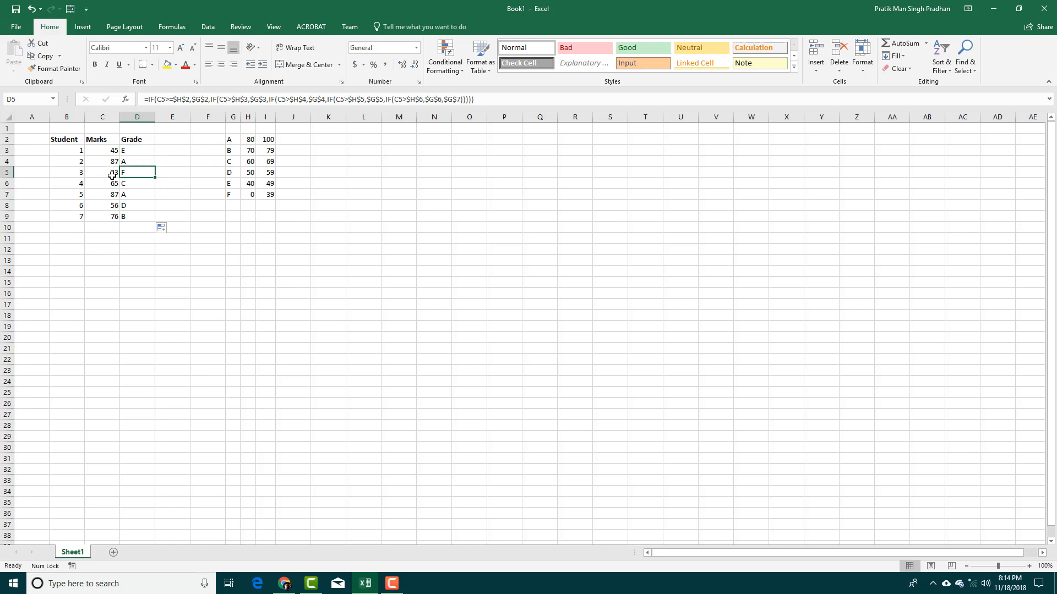
click(139, 183)
click(149, 196)
click(142, 207)
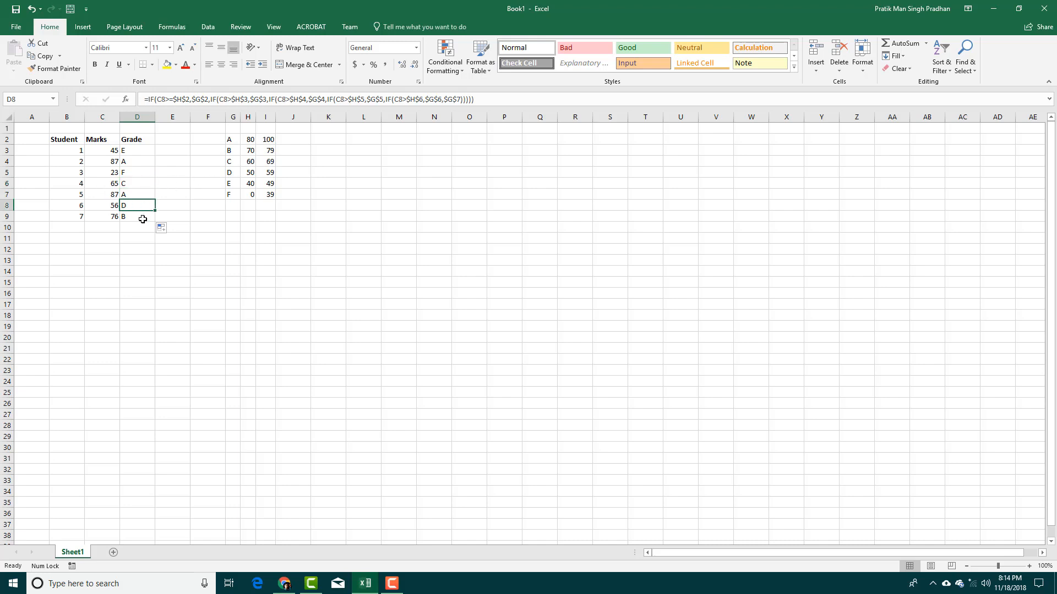
click(129, 218)
drag(241, 117, 268, 117)
click(241, 137)
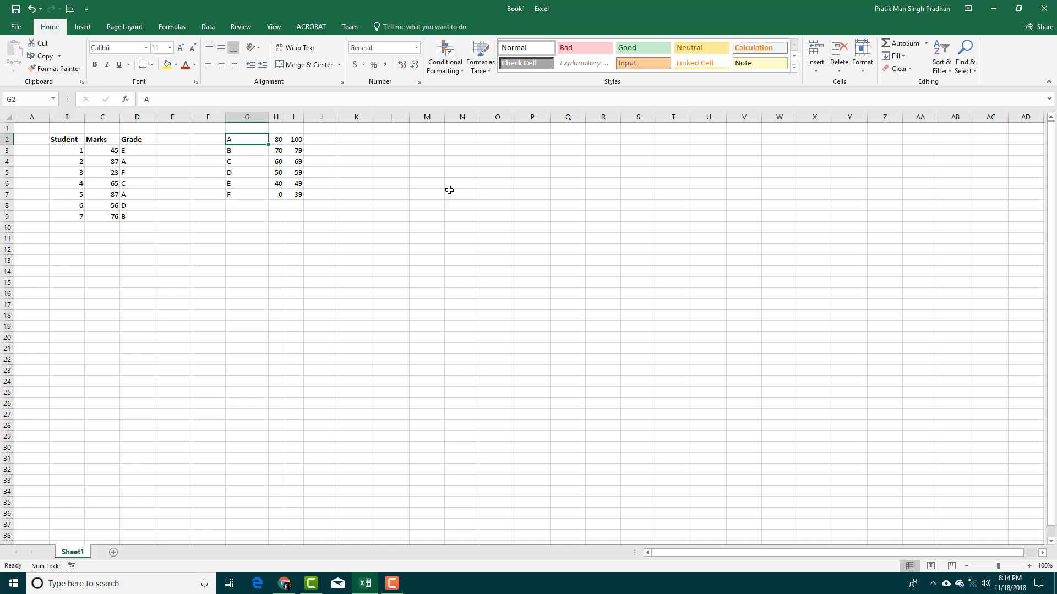
Relabel the top grade in G2 as A+.
text(A)
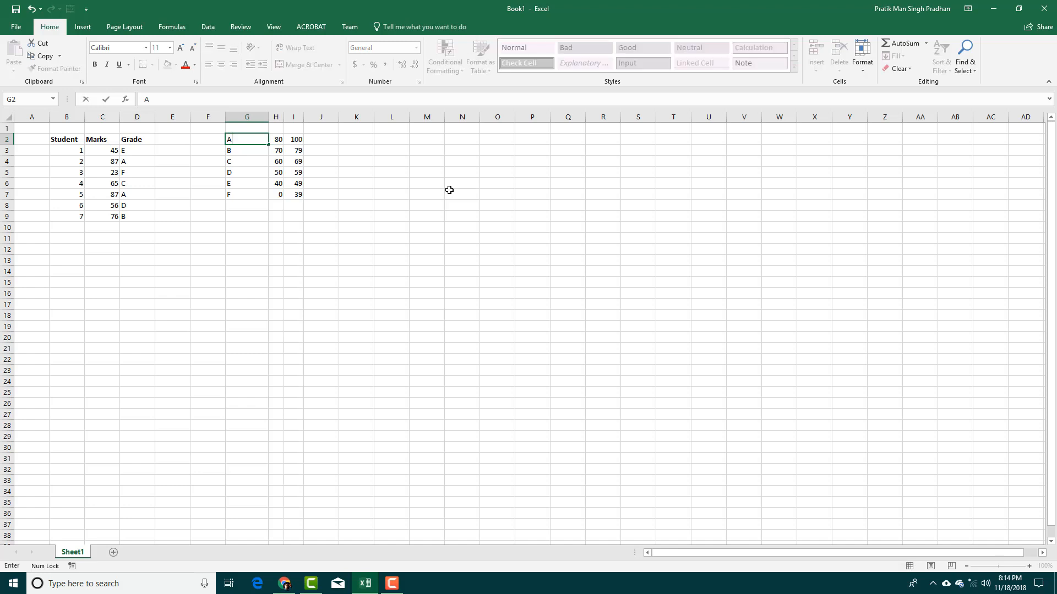
text(+)
key(Return)
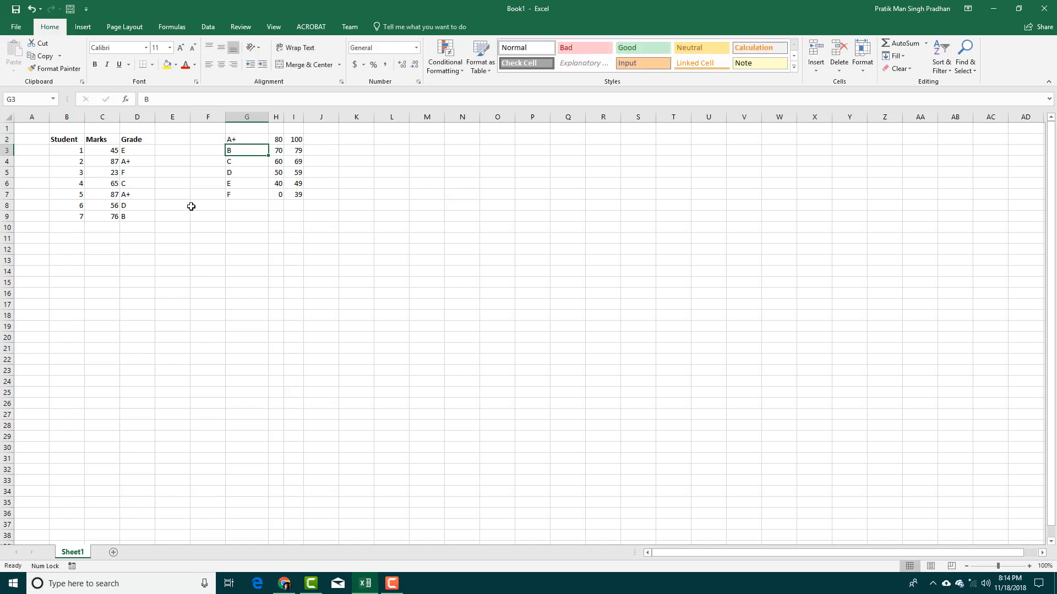
click(133, 162)
click(250, 152)
Raise the A+ lower bound in H2 to 90, so D4 regrades to B.
click(279, 140)
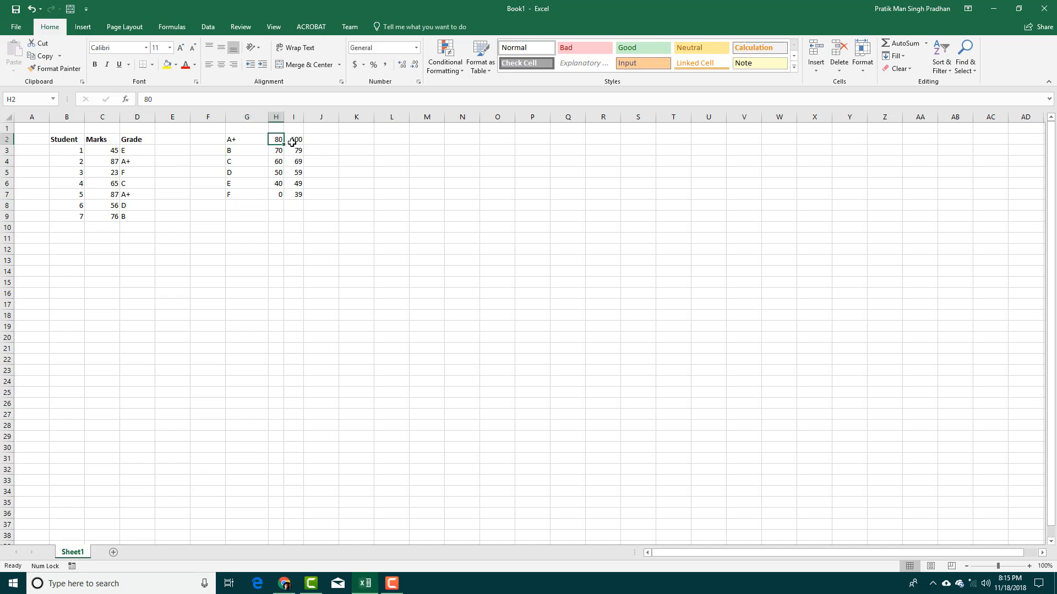
text(90)
click(291, 142)
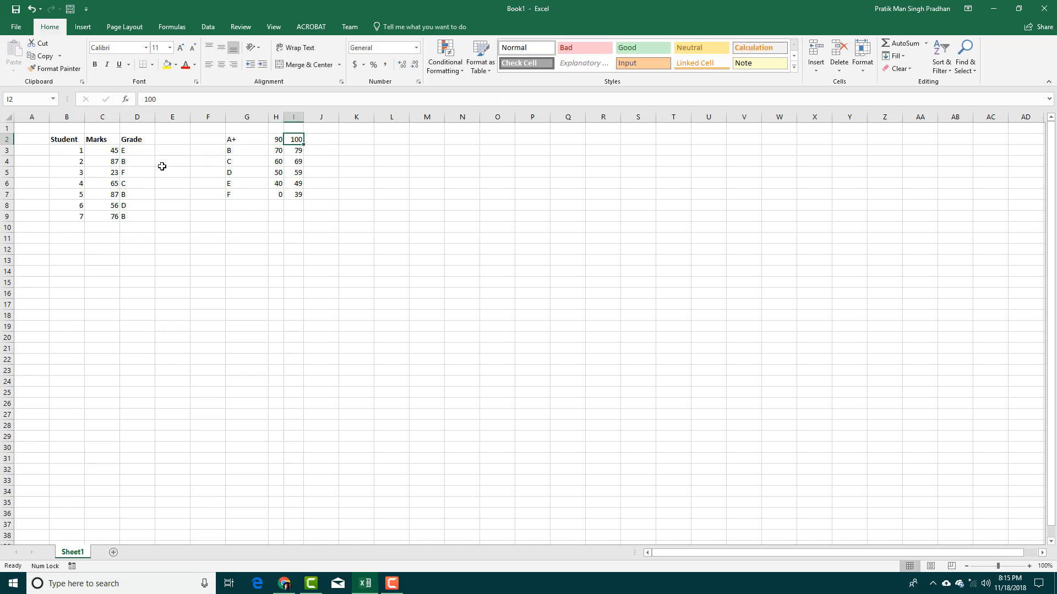
click(137, 163)
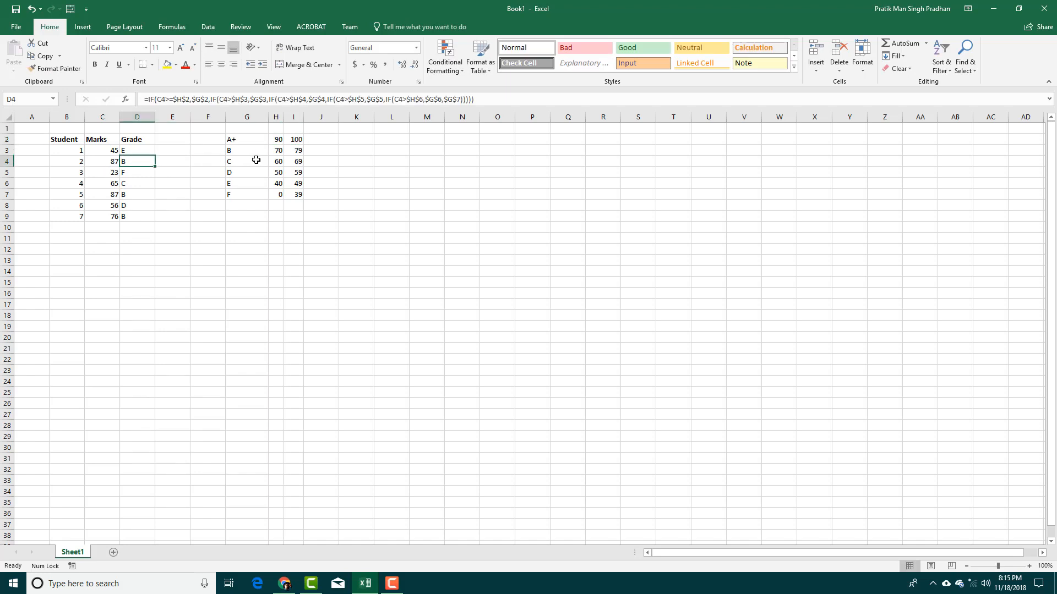